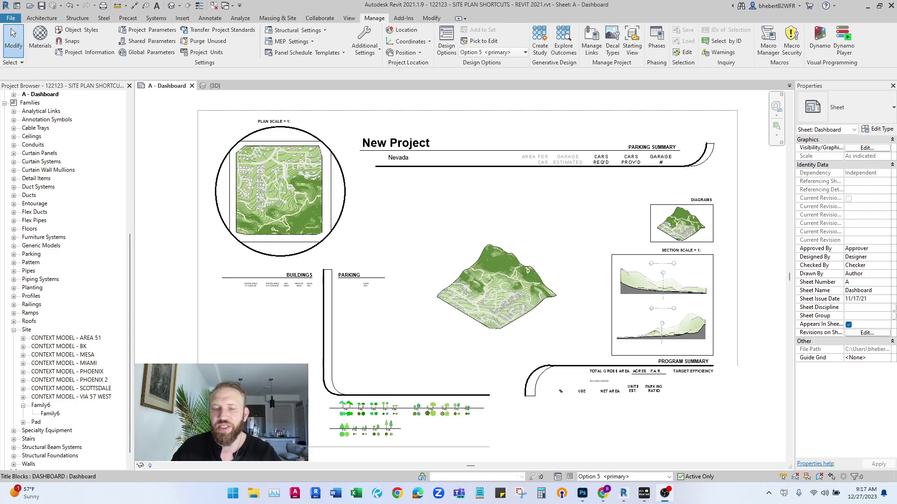
- Examine the 3D terrain, section views and circular site plan on the Dashboard sheet
scroll(528, 283, "up", 5)
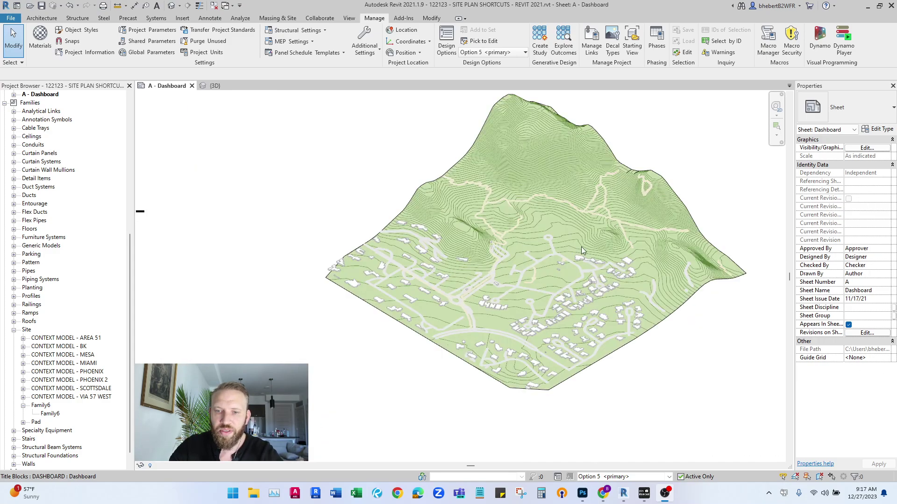
middle_click_drag(712, 352, 229, 355)
scroll(394, 324, "down", 2)
middle_click_drag(395, 324, 263, 276)
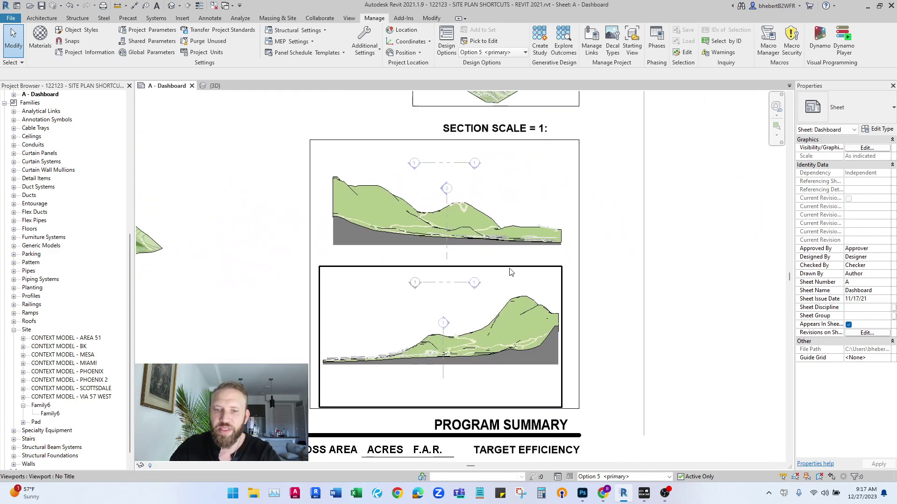
scroll(511, 272, "up", 1)
scroll(561, 265, "up", 2)
middle_click_drag(651, 282, 715, 300)
scroll(715, 300, "down", 1)
scroll(721, 300, "down", 5)
middle_click_drag(519, 261, 801, 320)
scroll(444, 189, "up", 4)
middle_click_drag(527, 222, 578, 254)
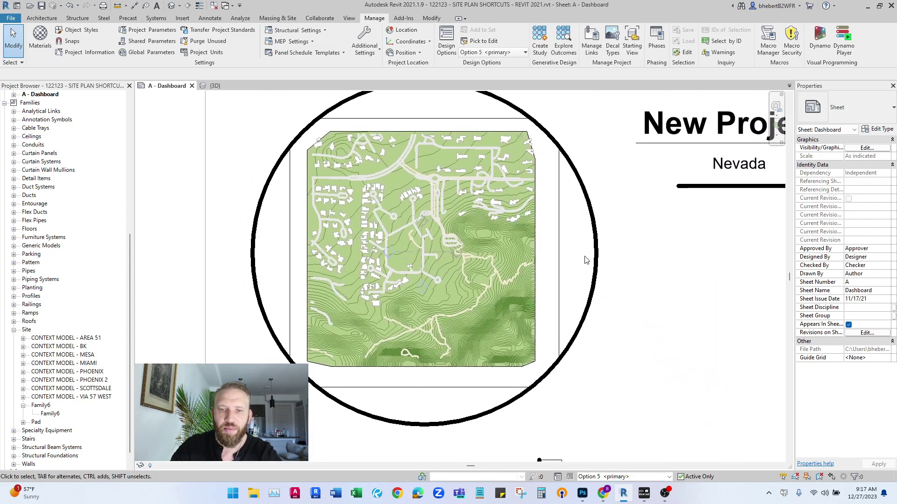
key("z")
key("f")
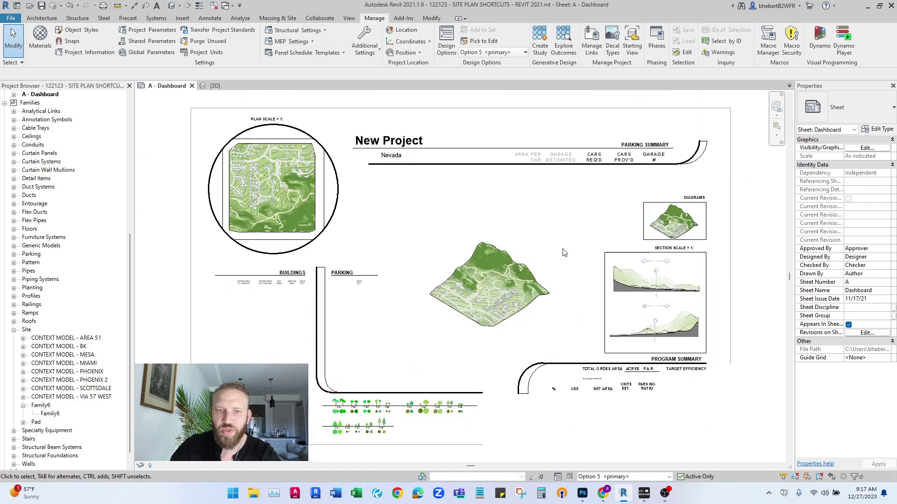
- Switch to CADMAPPER in the browser and create the AutoCAD map file with 3-meter false building heights, 5-meter contours and mesh-surface roads
key("alt+Tab")
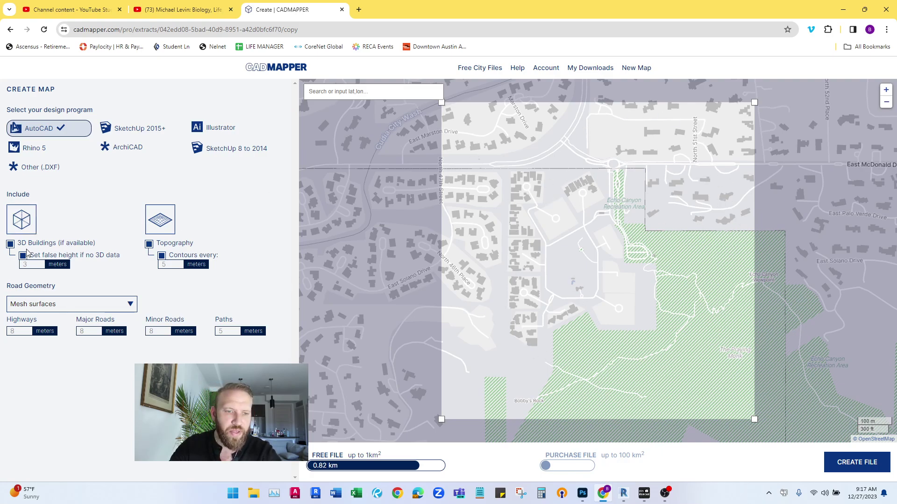
left_click(30, 265)
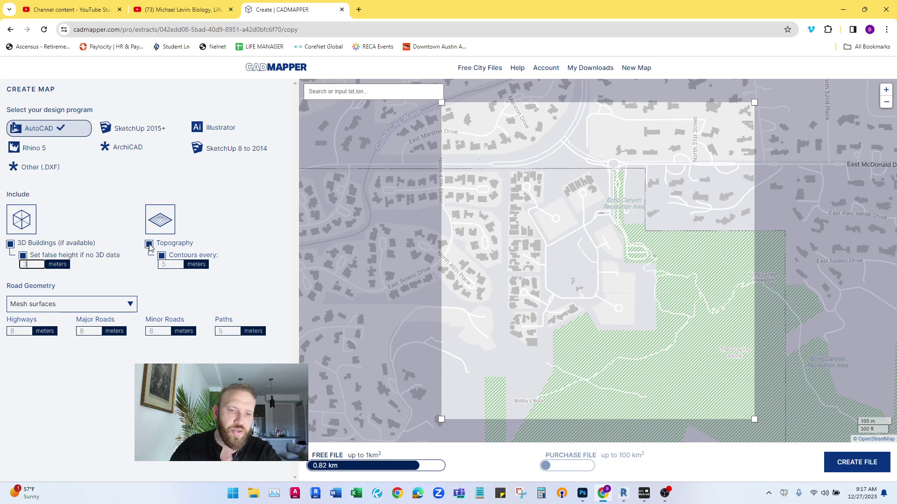
left_click(173, 264)
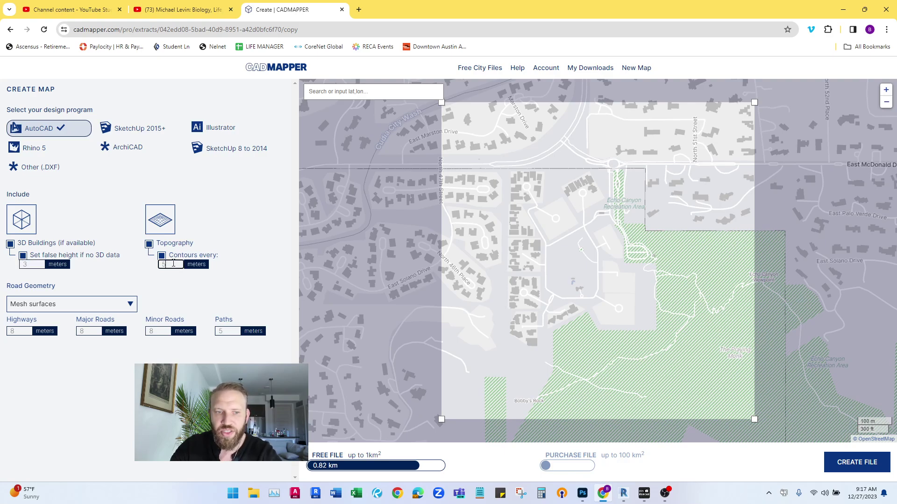
left_click(105, 308)
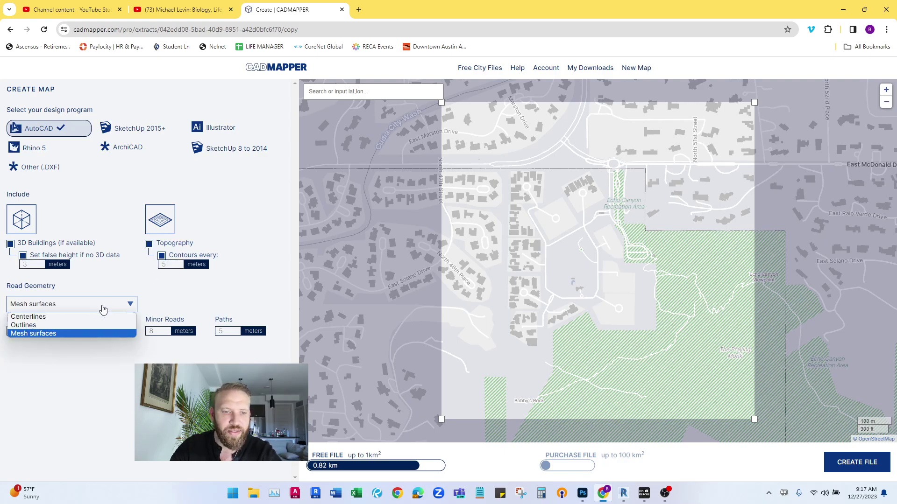
left_click(61, 334)
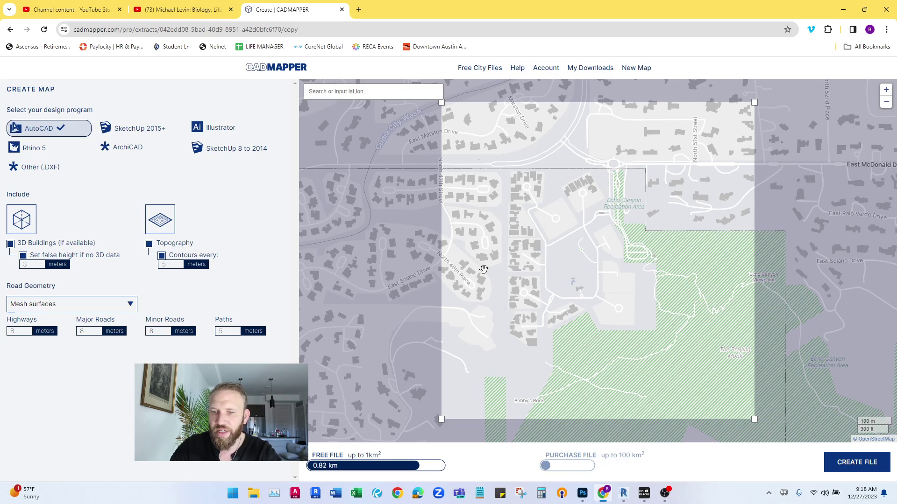
left_click(871, 463)
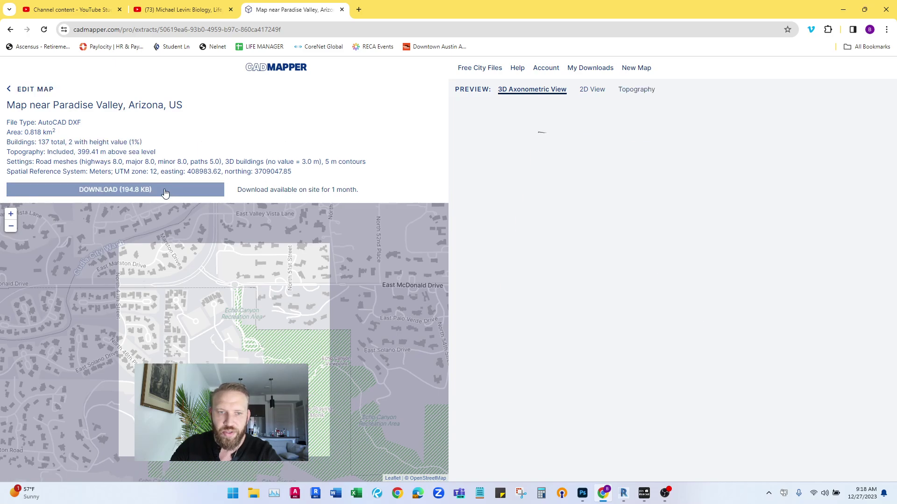
- Switch back to Revit and delete the existing terrain and context model from the 3D view
left_click(623, 495)
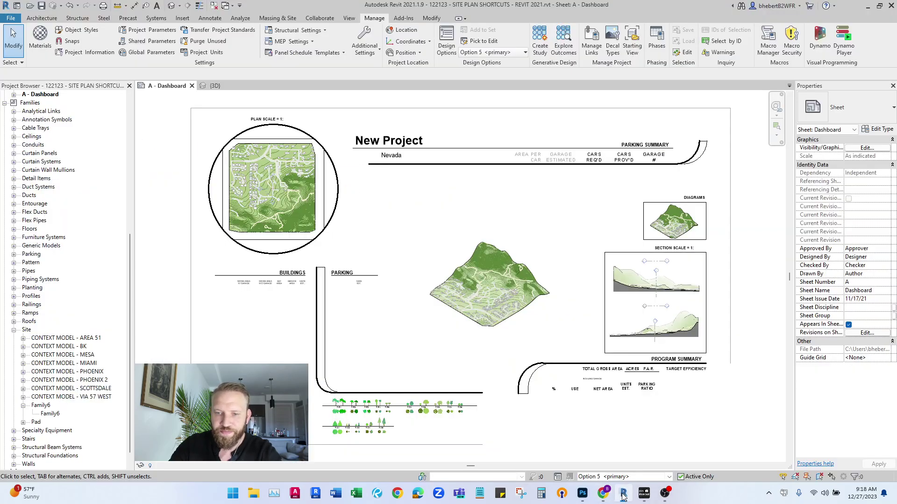
left_click(214, 85)
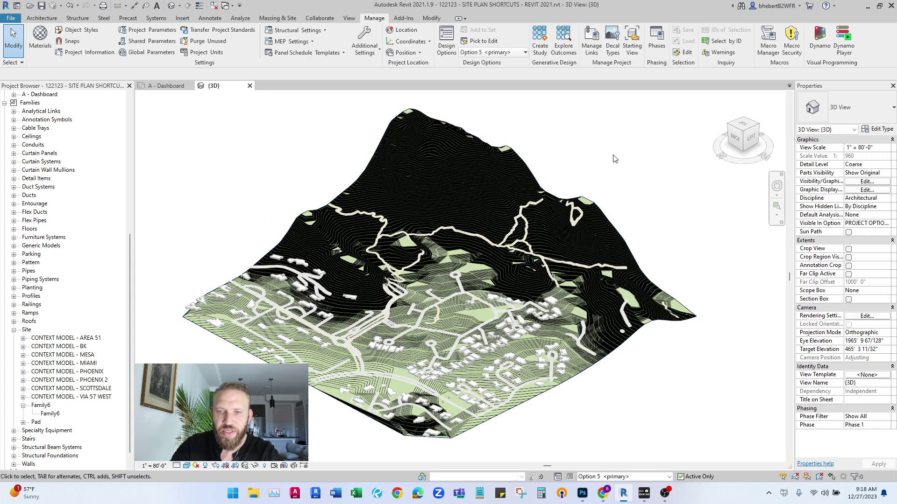
left_click_drag(632, 153, 528, 259)
key("Delete")
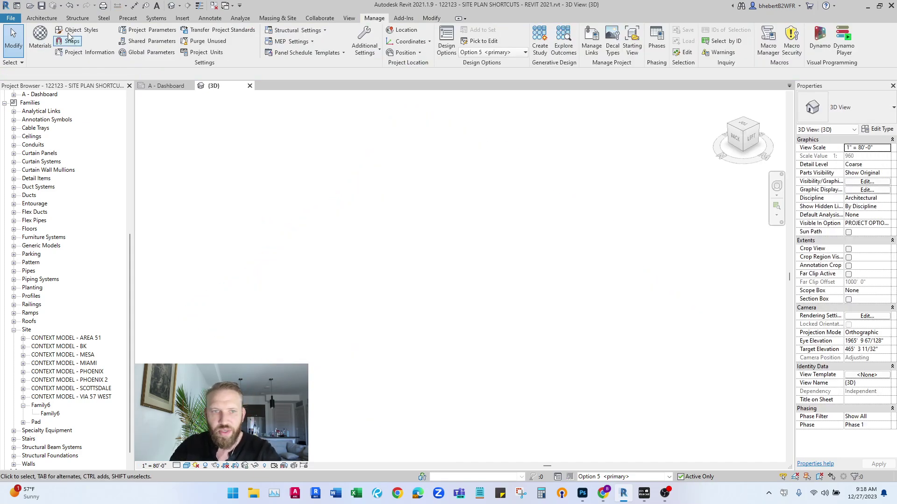
- Create a new family from the English-Imperial Site.rft template, dismissing the save reminder
left_click(11, 18)
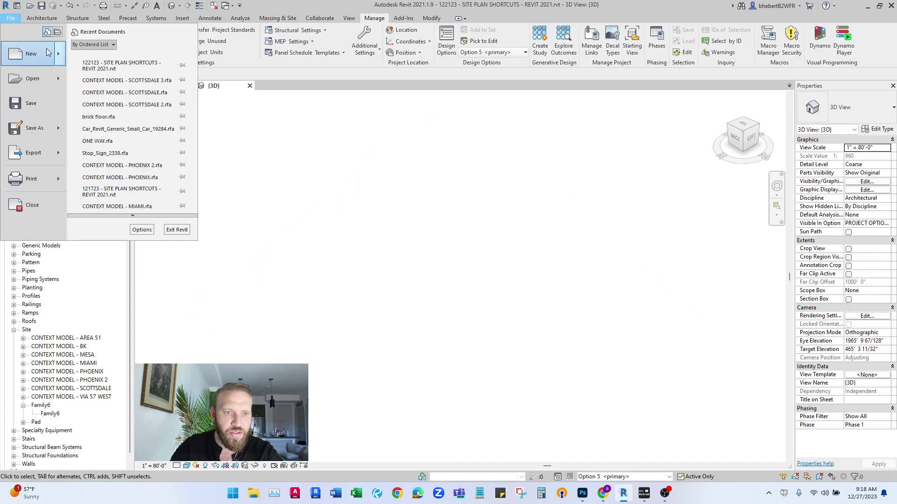
mouse_move(49, 53)
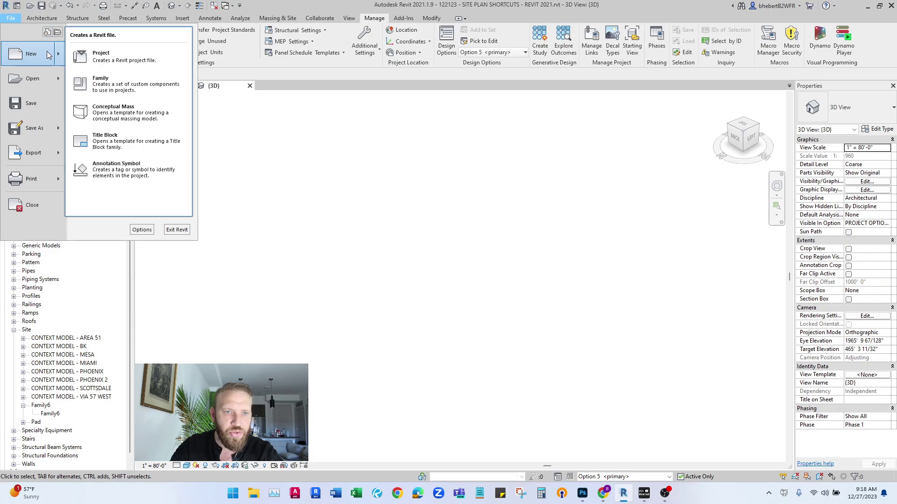
left_click(131, 78)
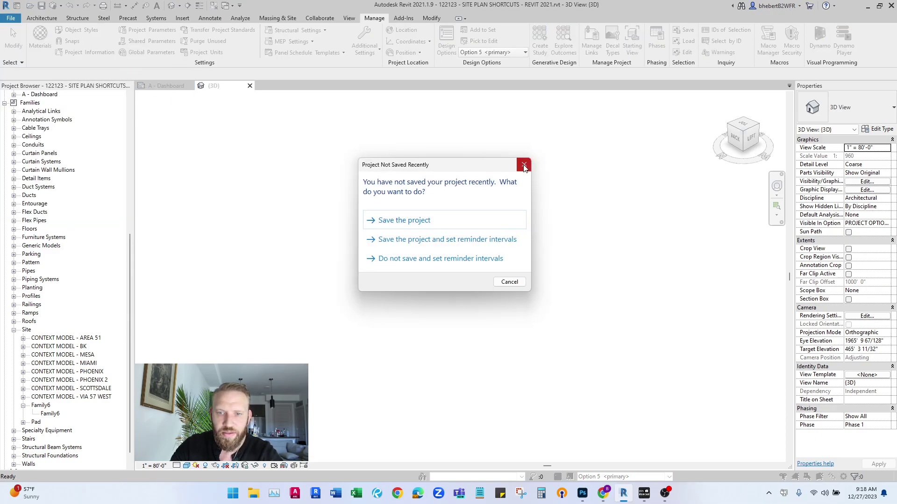
left_click(523, 165)
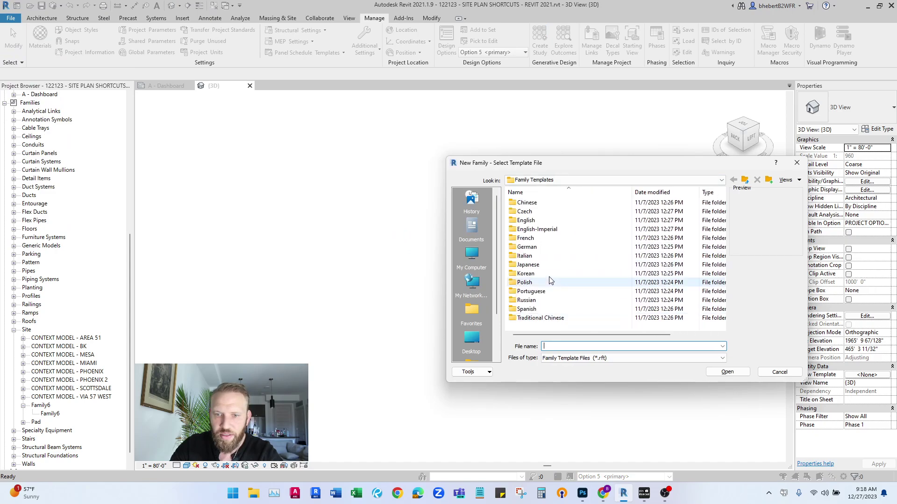
double_click(537, 229)
scroll(542, 274, "down", 10)
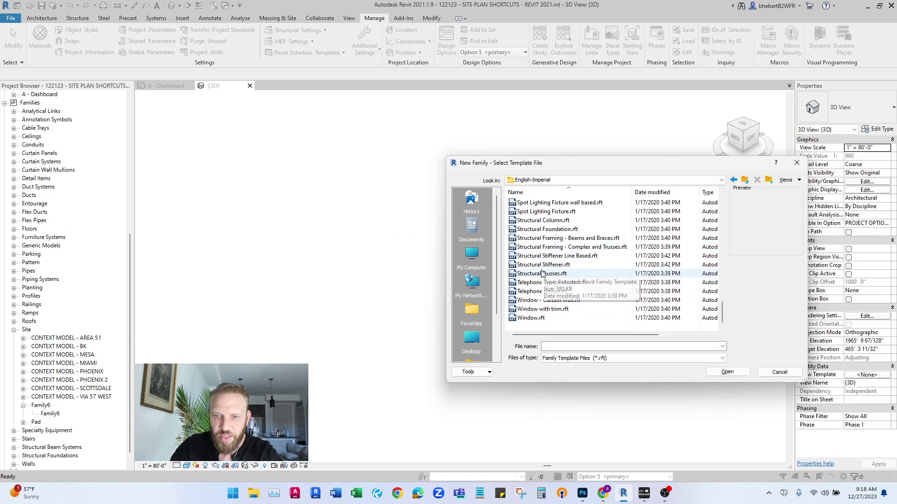
scroll(542, 274, "up", 3)
left_click(525, 247)
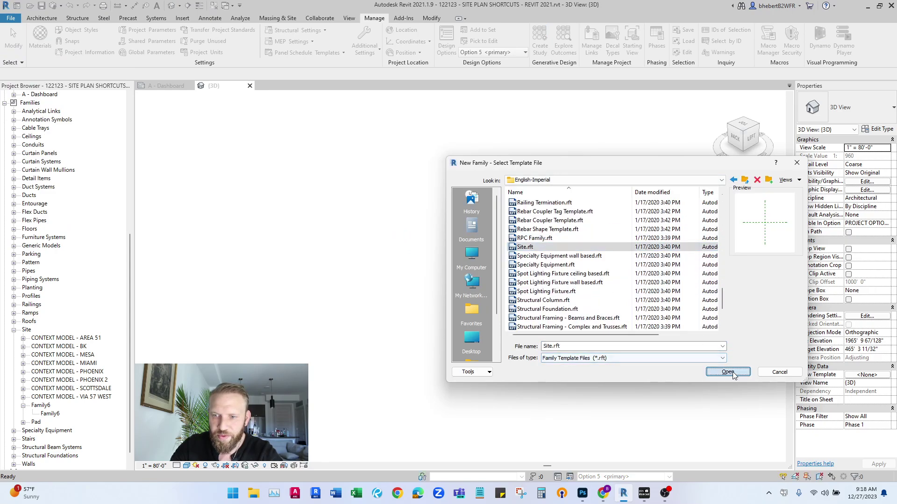
left_click(730, 373)
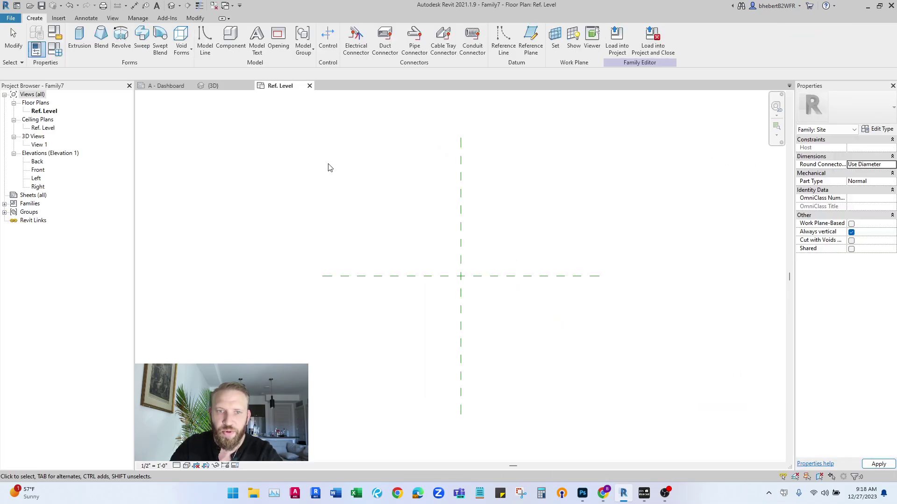
- Import cadmapper-paradise-valley-arizona-us.dxf into the family's Ref. Level plan in meters with Manual - Origin positioning
left_click(59, 18)
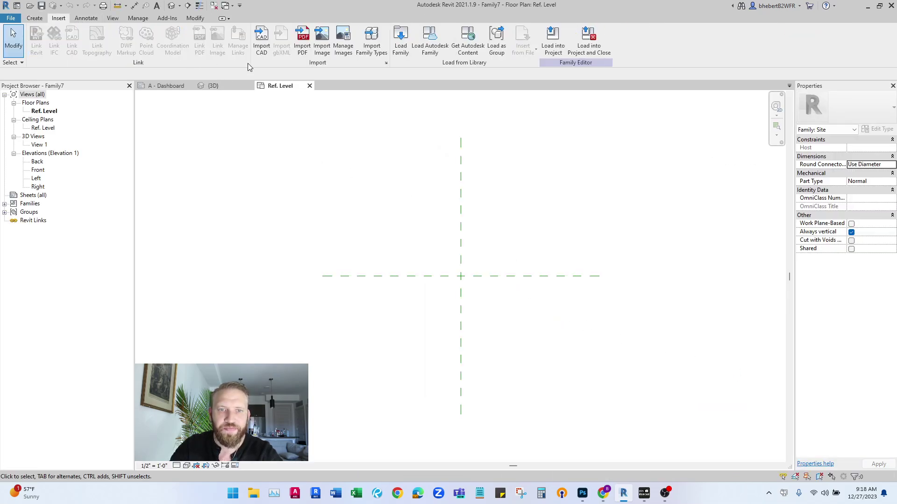
left_click(261, 41)
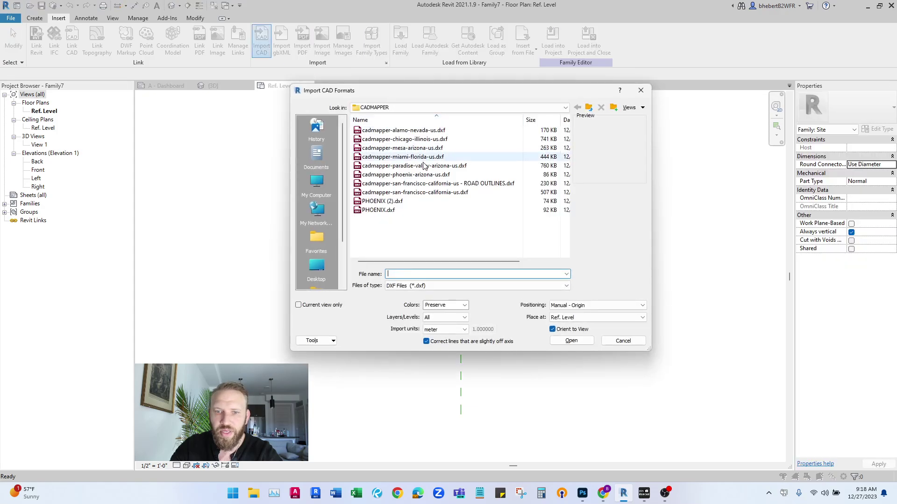
left_click(431, 168)
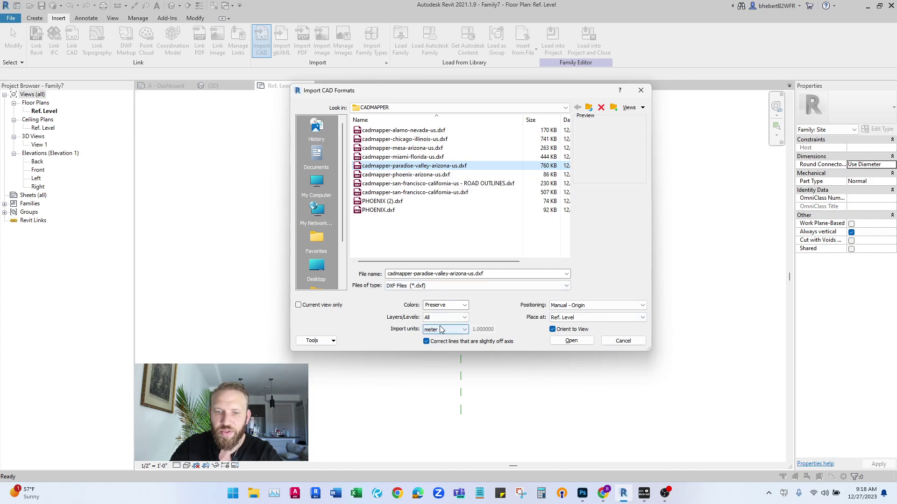
left_click(572, 341)
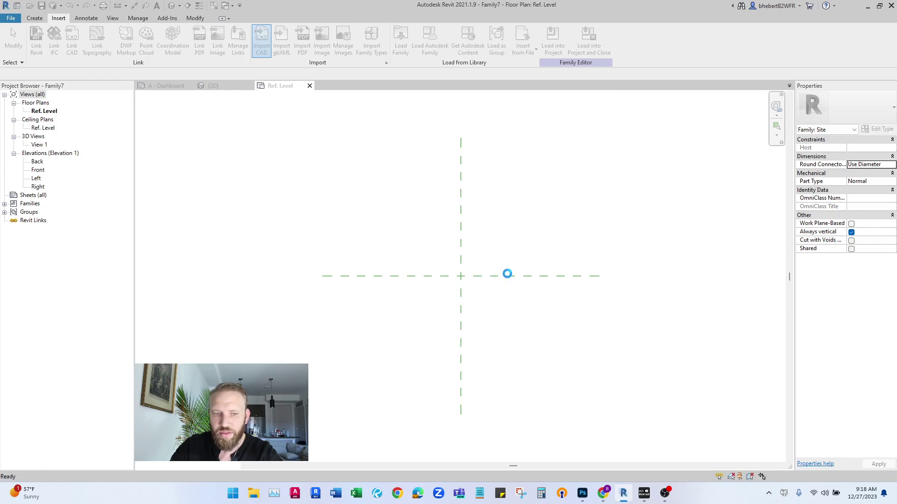
scroll(367, 355, "down", 6)
scroll(328, 348, "down", 5)
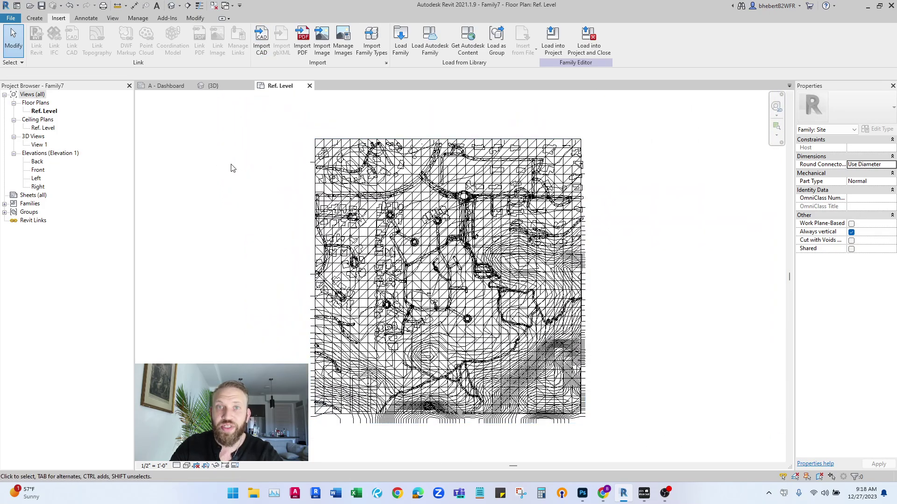
left_click(372, 180)
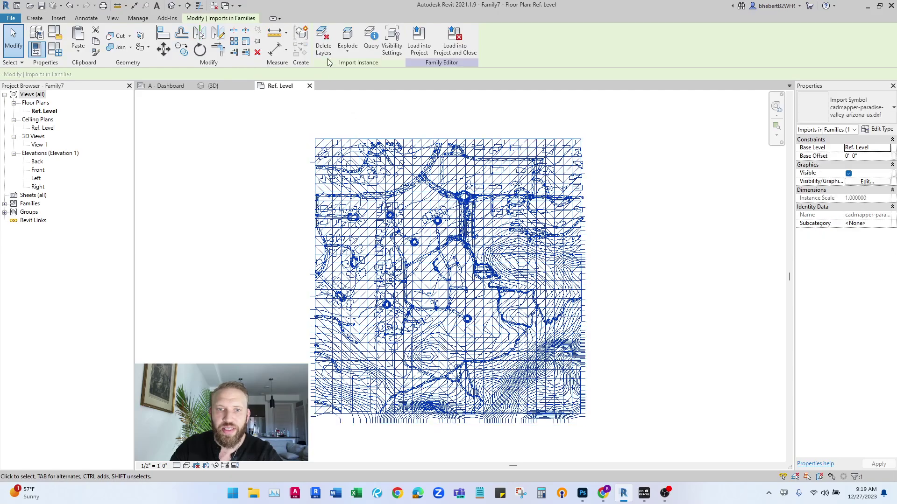
left_click(324, 44)
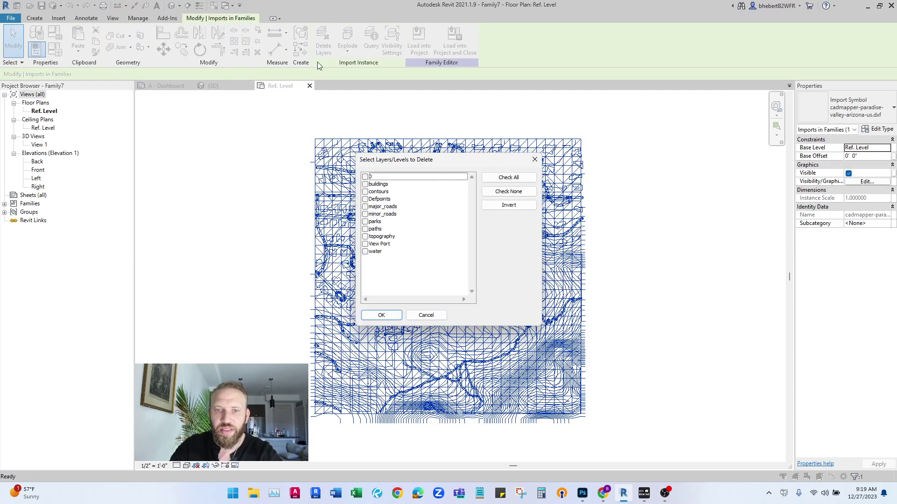
left_click(380, 192)
left_click(380, 238)
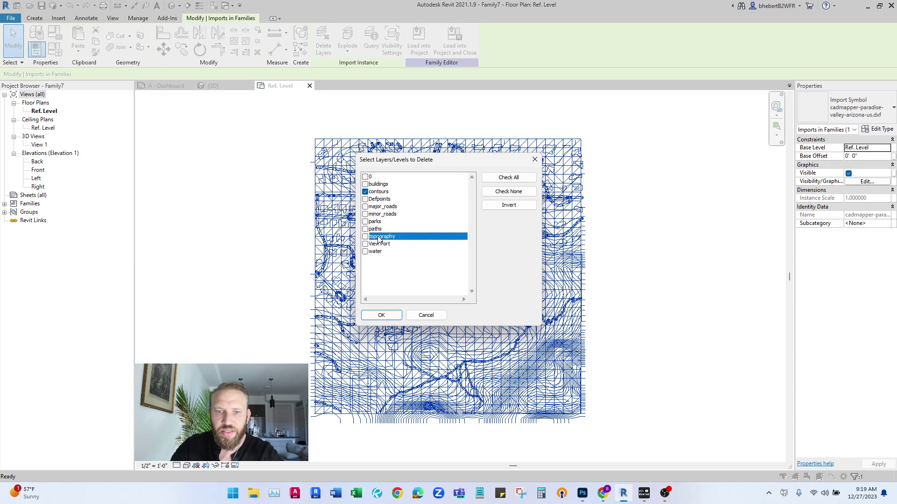
left_click(532, 160)
- Open the default 3D view and examine the imported terrain mesh and the contour lines along its edge
left_click(171, 5)
scroll(494, 310, "up", 2)
middle_click_drag(494, 311, 224, 271, "shift")
scroll(460, 275, "down", 1)
middle_click_drag(460, 276, 420, 253, "shift")
scroll(569, 220, "up", 3)
scroll(569, 221, "up", 1)
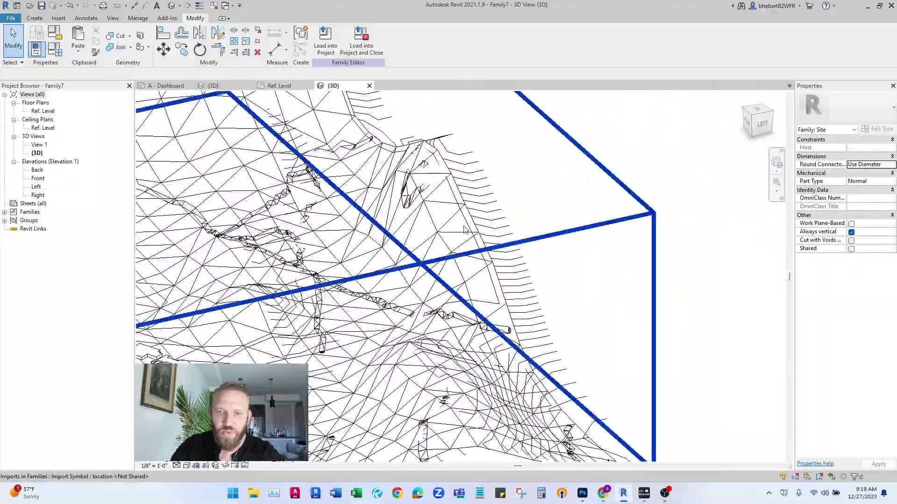
scroll(455, 239, "down", 1)
scroll(466, 242, "down", 3)
scroll(570, 253, "up", 5)
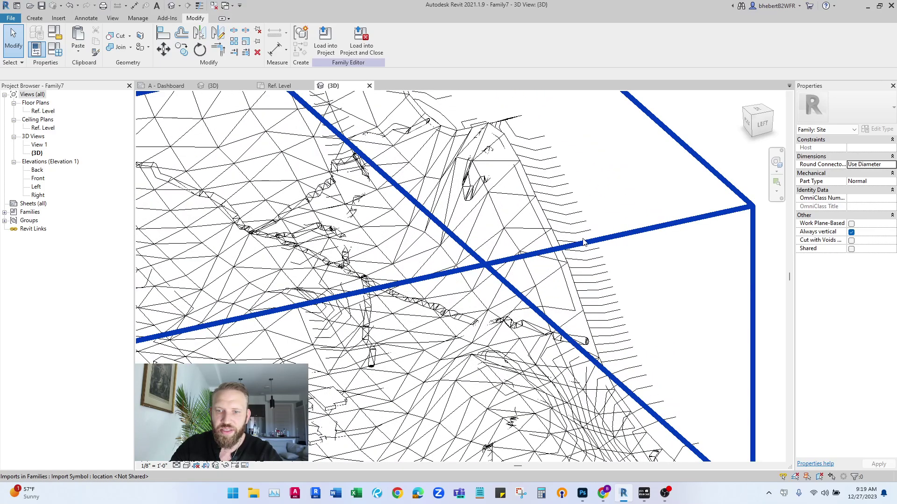
scroll(544, 175, "down", 4)
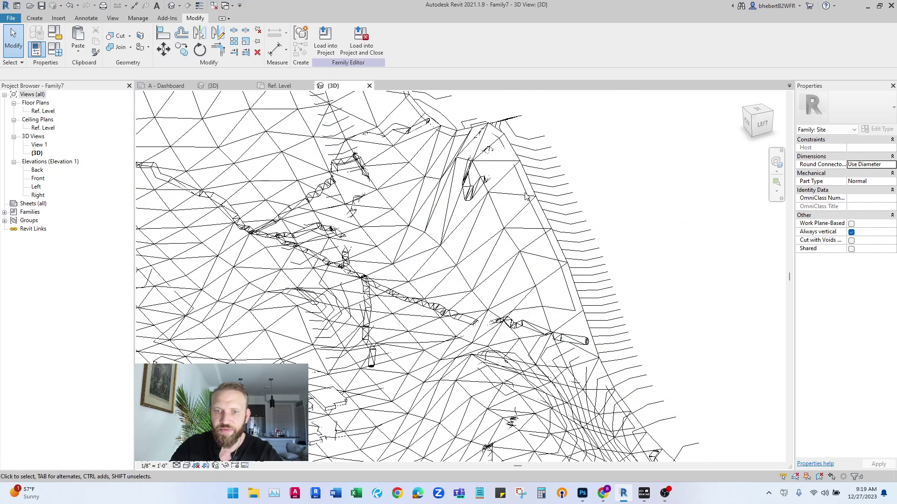
scroll(544, 218, "up", 1)
- Delete the contours and topography layers from the imported CAD map
left_click(544, 219)
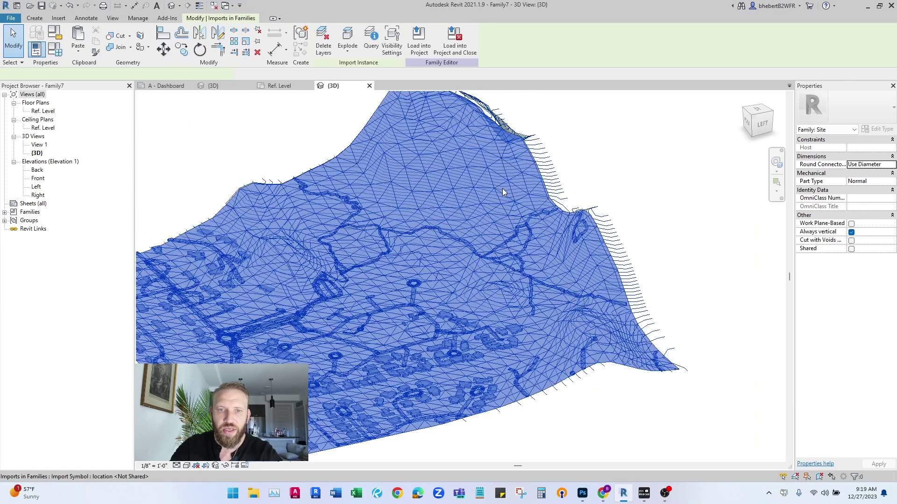
left_click(323, 40)
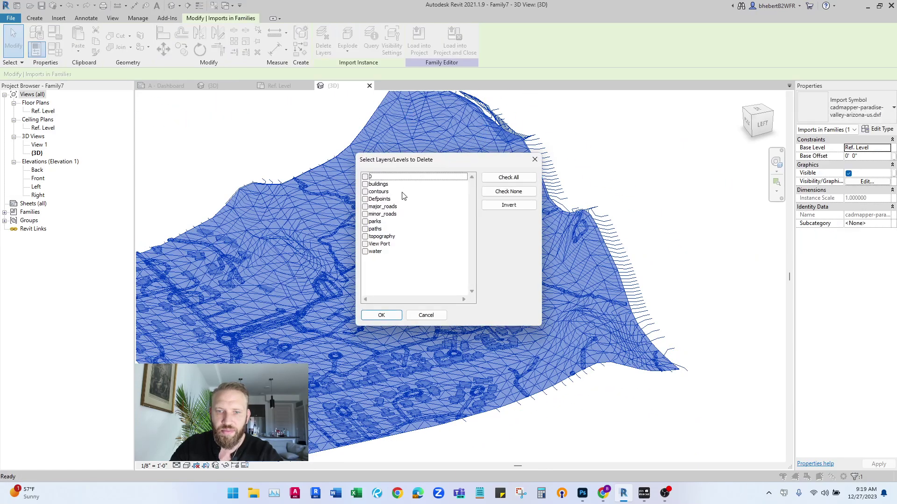
left_click(370, 192)
left_click(378, 236)
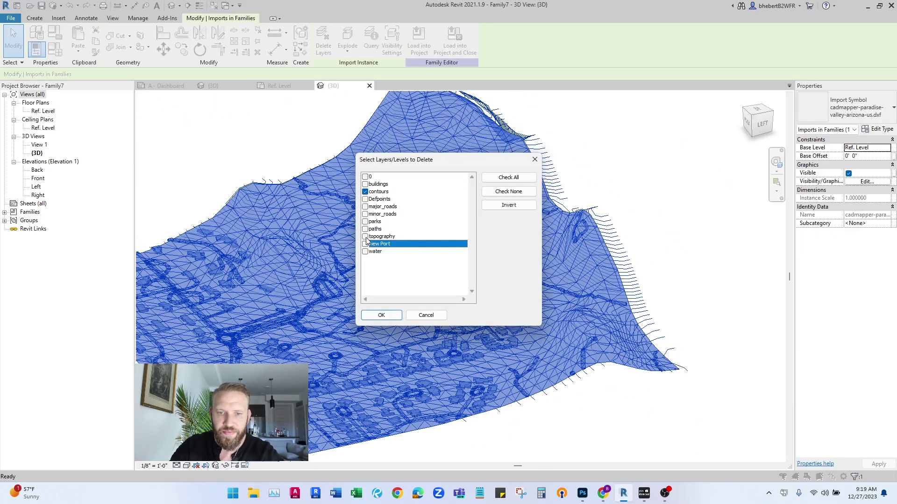
left_click(383, 315)
scroll(551, 303, "down", 4)
middle_click_drag(551, 304, 601, 306)
middle_click_drag(600, 306, 528, 327, "shift")
middle_click_drag(528, 328, 523, 309, "shift")
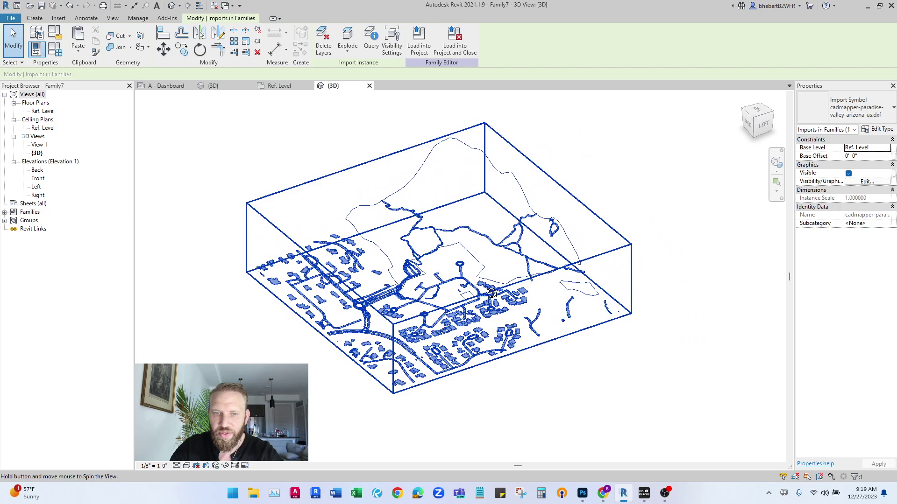
- Load the stripped family into the project and place one Family6 site component in the {3D} view
left_click(419, 41)
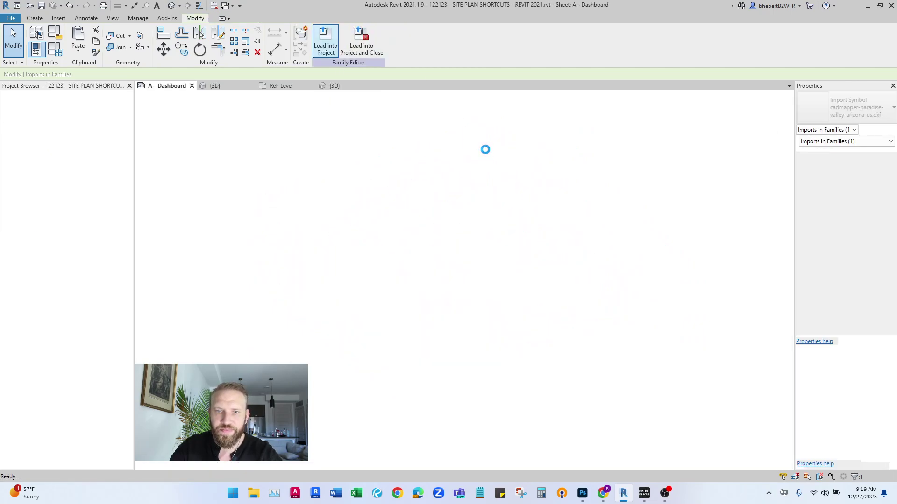
left_click(227, 87)
left_click(41, 405)
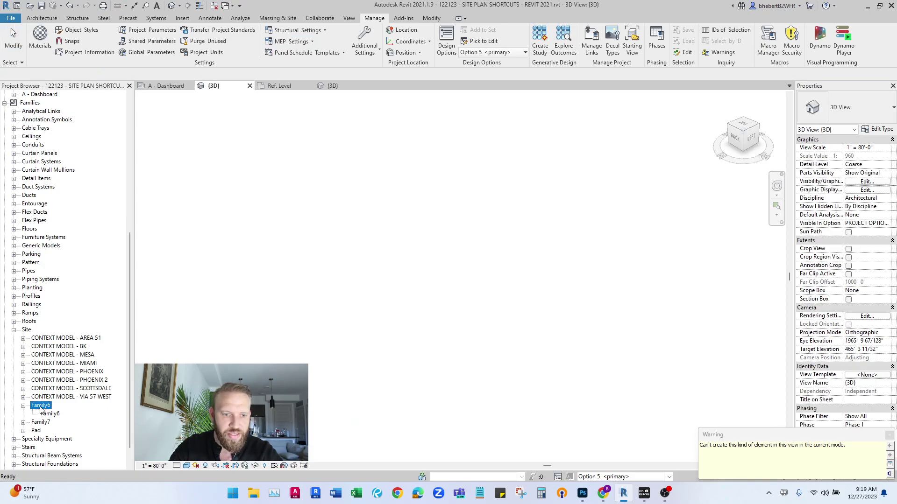
left_click_drag(45, 416, 406, 284)
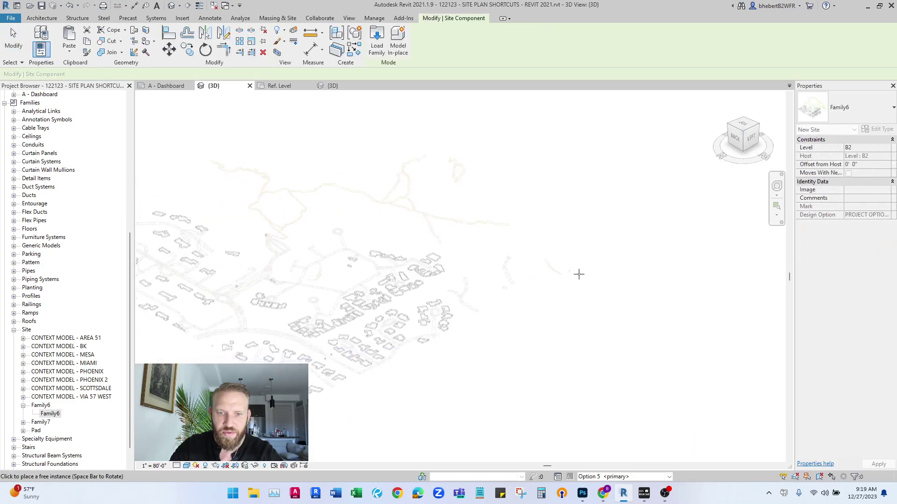
left_click(687, 273)
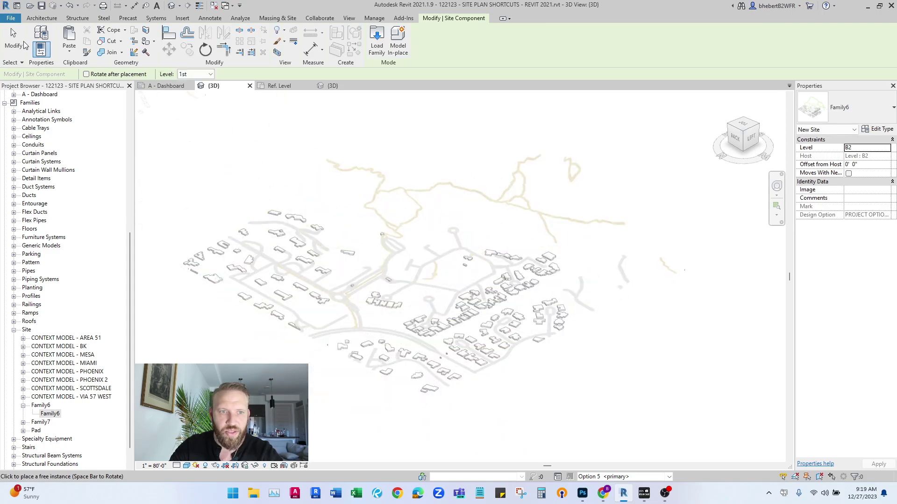
left_click(13, 45)
left_click(484, 240)
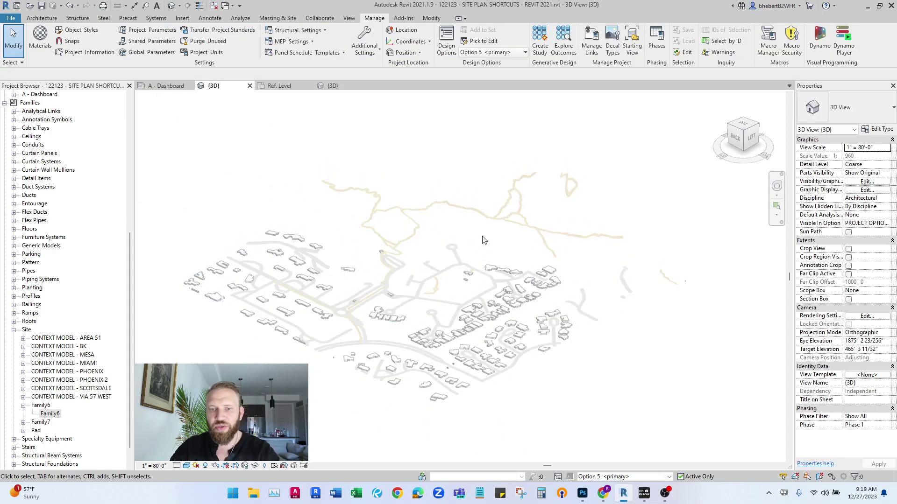
- Examine the placed context model's buildings and roads up close and as a whole
scroll(488, 244, "up", 5)
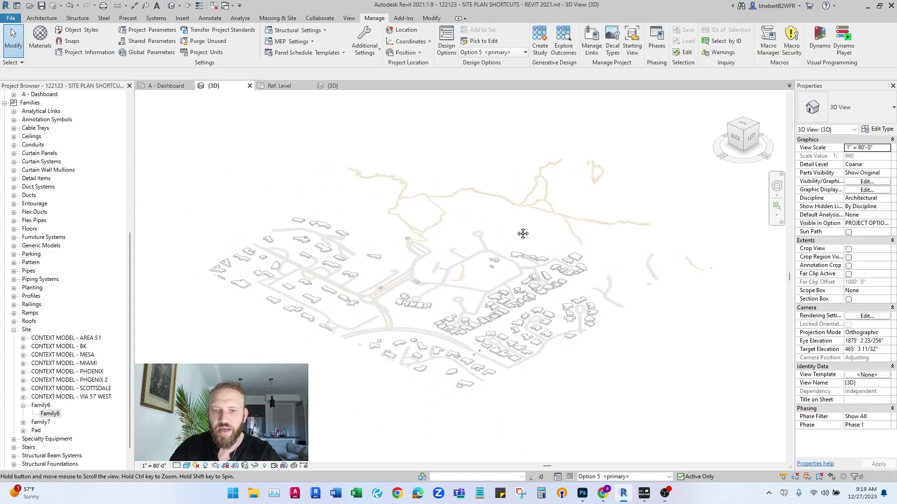
scroll(442, 202, "up", 1)
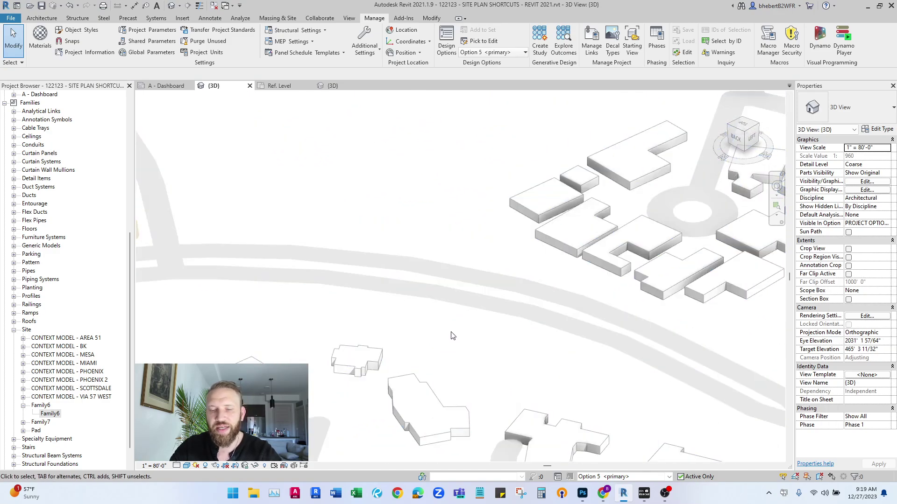
scroll(457, 315, "down", 6)
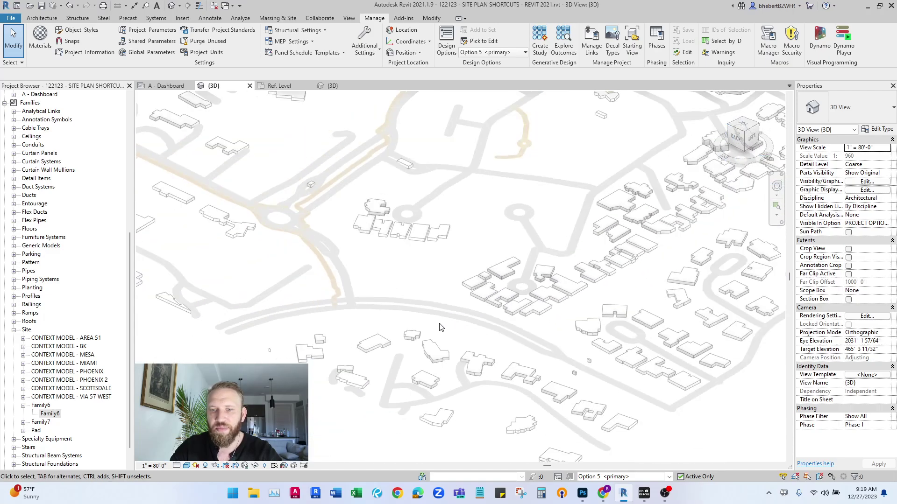
middle_click_drag(440, 324, 456, 334)
scroll(453, 333, "down", 4)
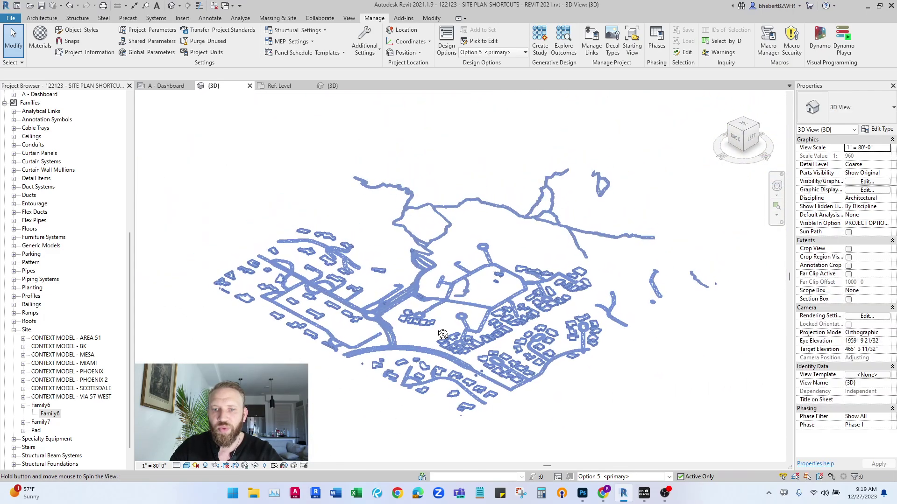
scroll(542, 333, "up", 1)
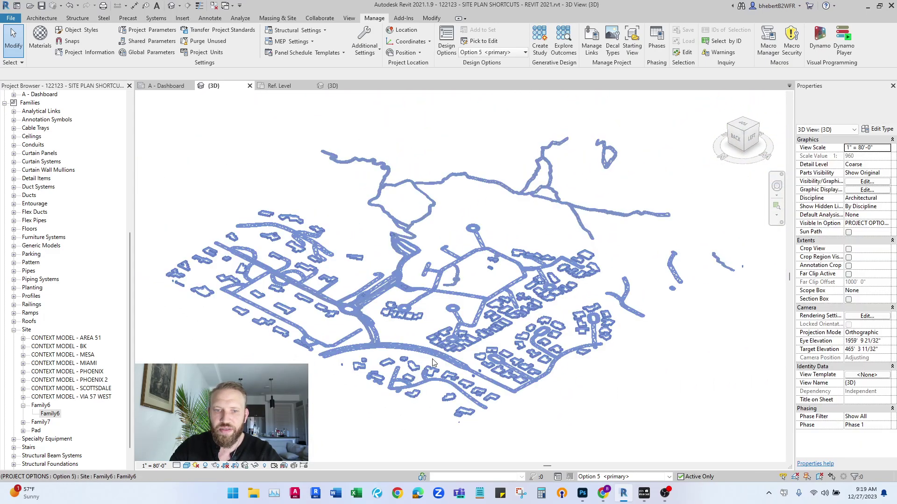
middle_click_drag(615, 404, 646, 384, "shift")
scroll(598, 369, "down", 2)
mouse_move(574, 367)
middle_mouse_down()
mouse_move(543, 367)
mouse_move(569, 361)
middle_mouse_up()
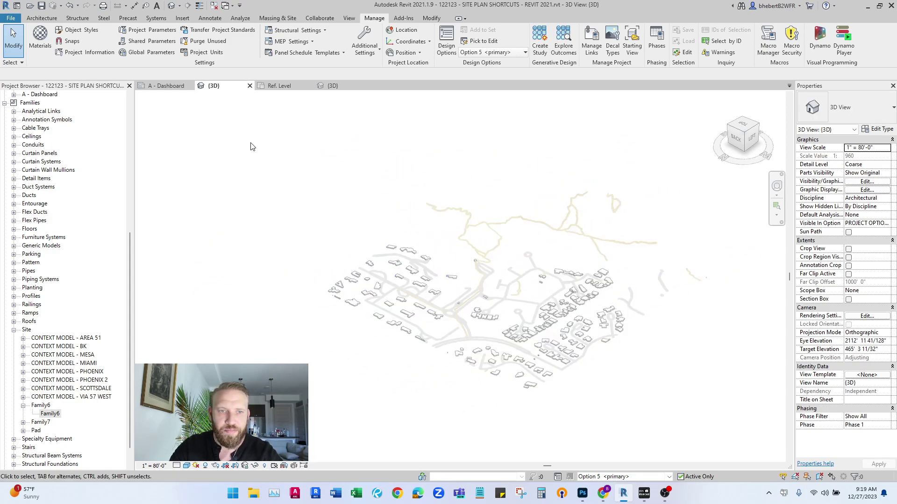
left_click(183, 20)
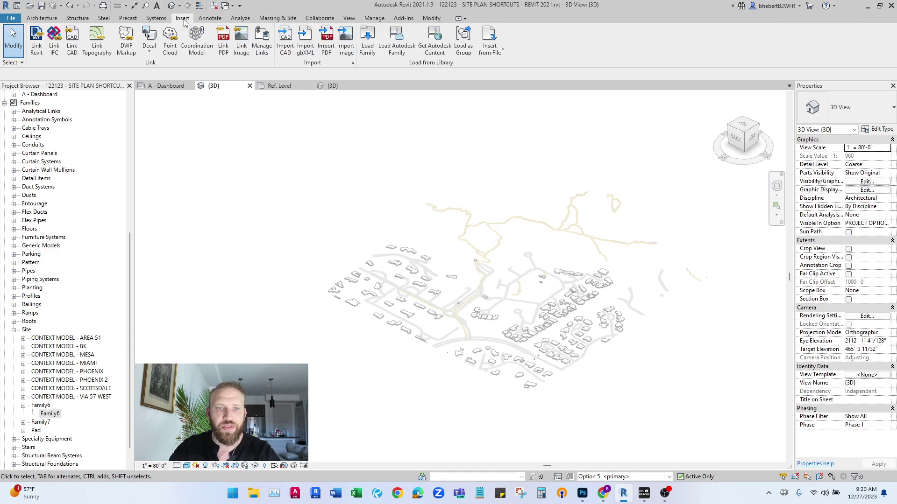
left_click(285, 42)
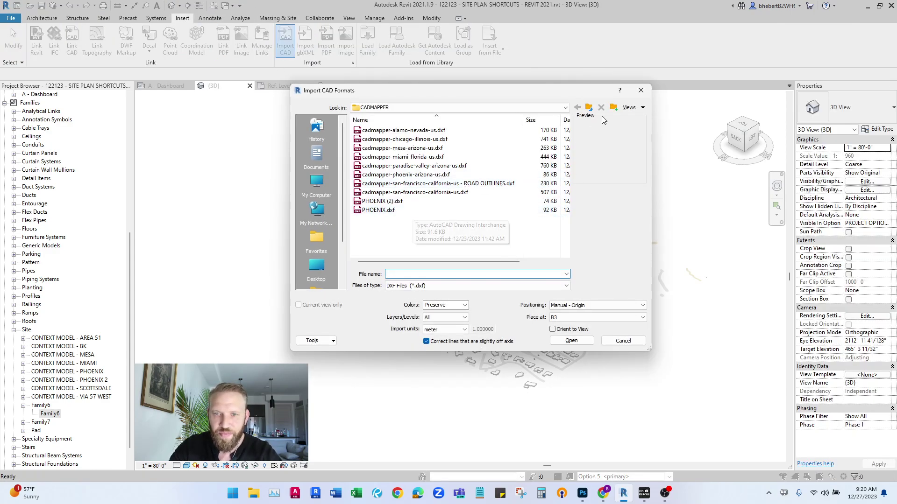
left_click(641, 91)
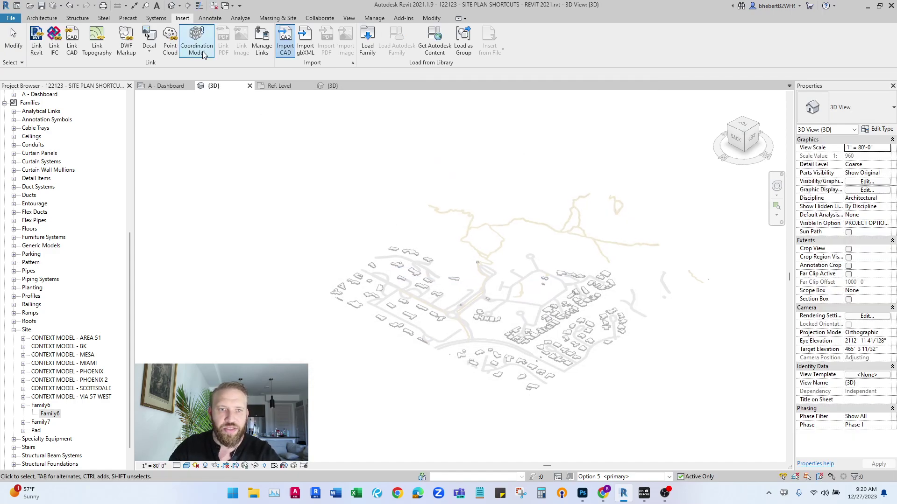
- Try to create a toposurface from an import instance, and leave the surface editing mode
left_click(283, 19)
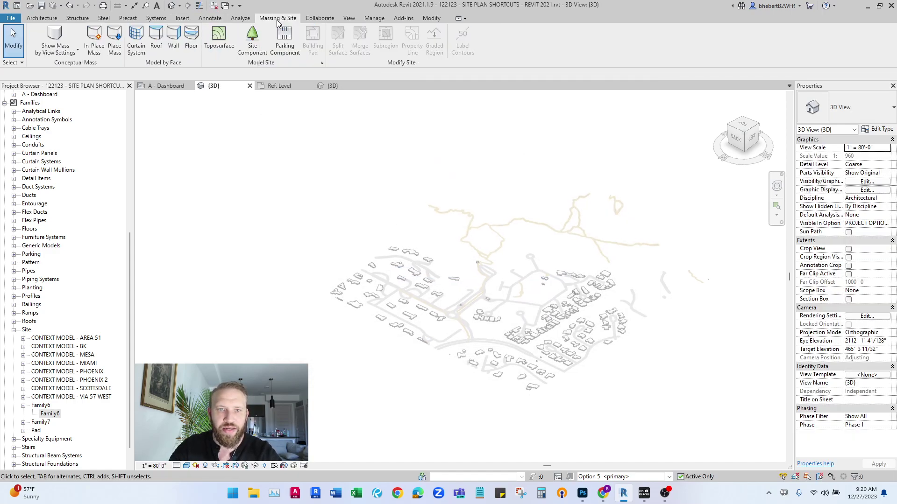
left_click(223, 43)
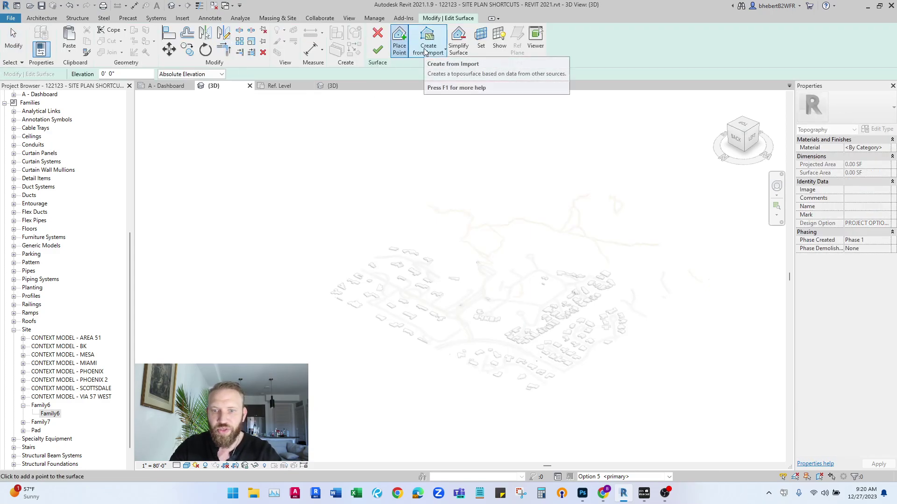
left_click(426, 52)
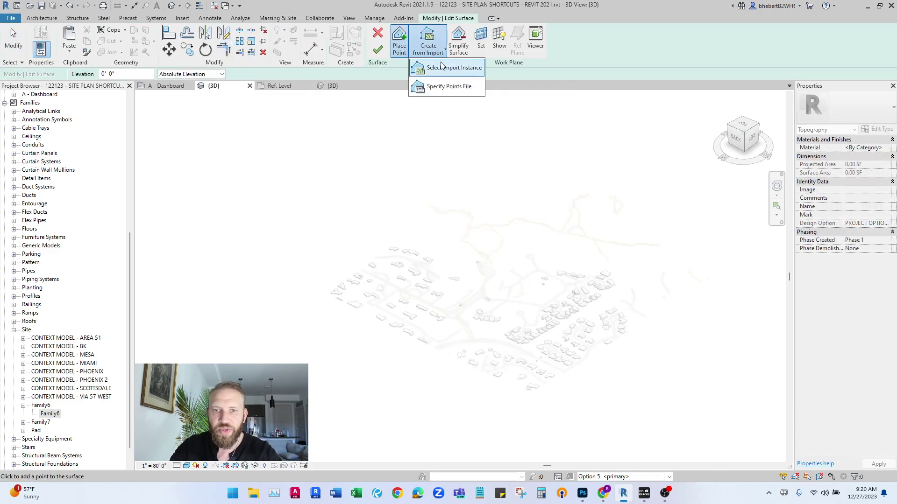
left_click(443, 67)
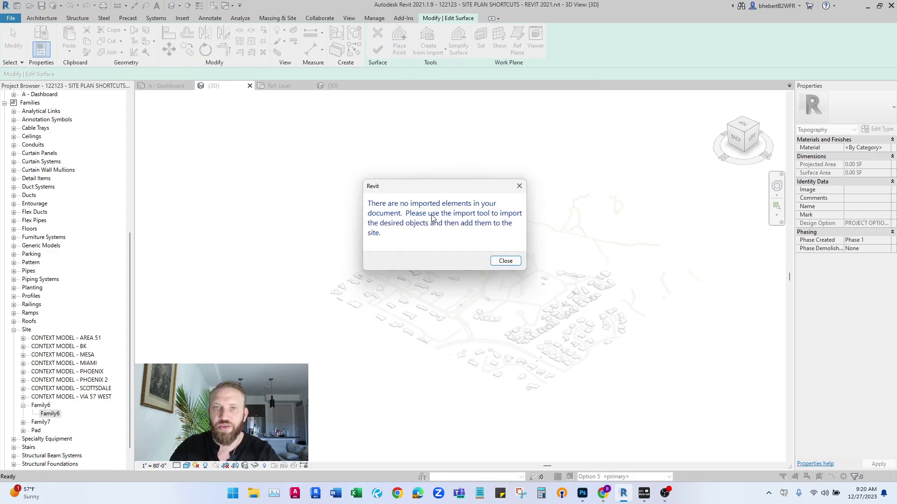
left_click(520, 187)
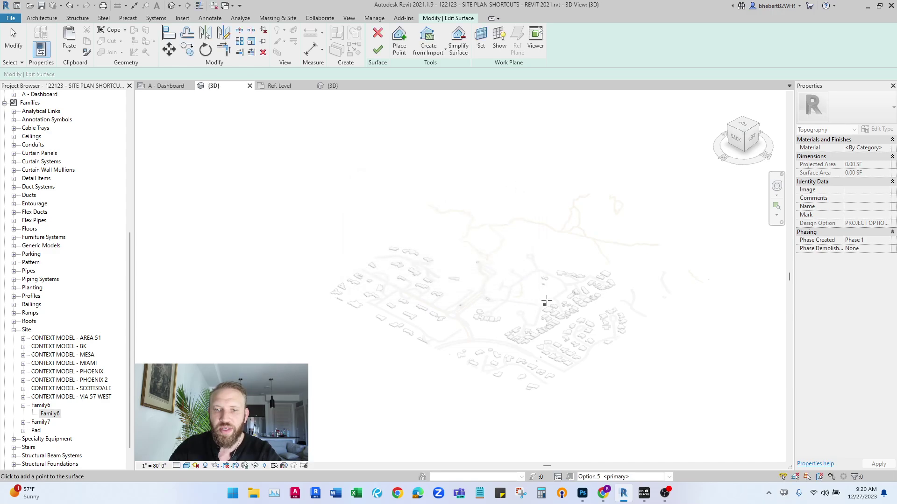
key("Escape")
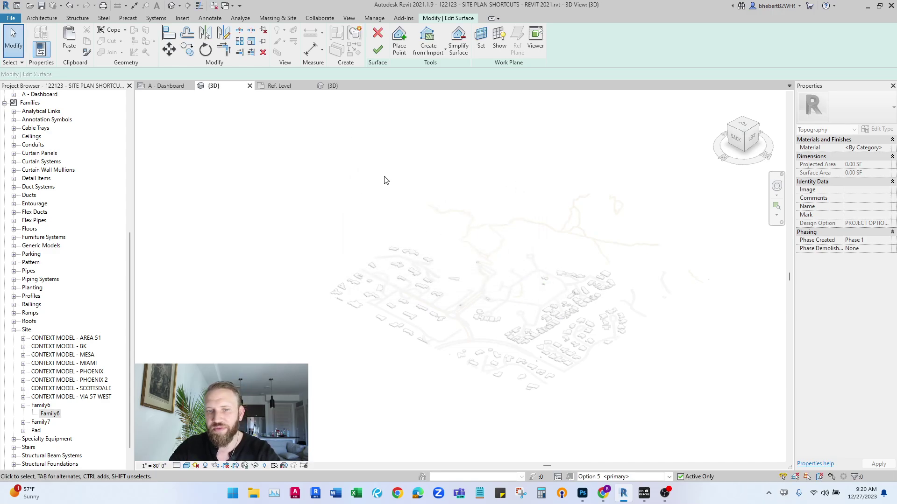
scroll(522, 293, "down", 1)
left_click(377, 49)
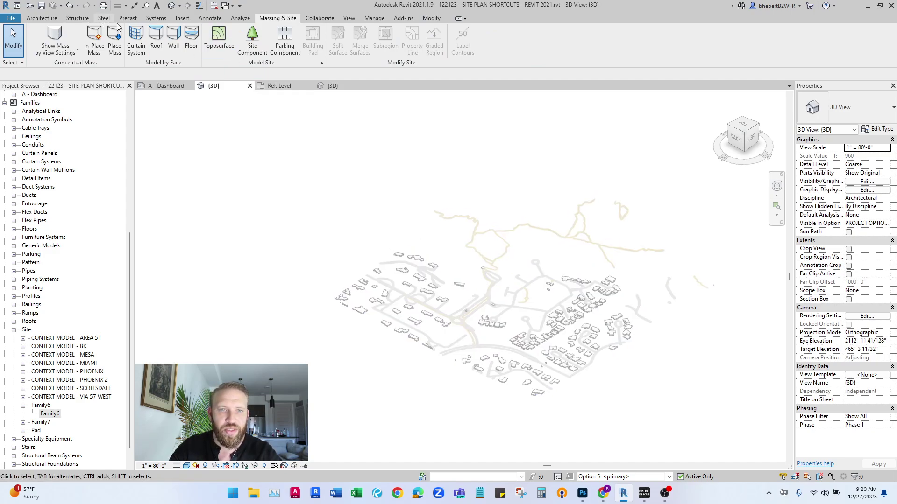
- Import cadmapper-paradise-valley-arizona-us.dxf into the project in meters with Manual - Origin positioning at level B3
left_click(182, 18)
left_click(261, 41)
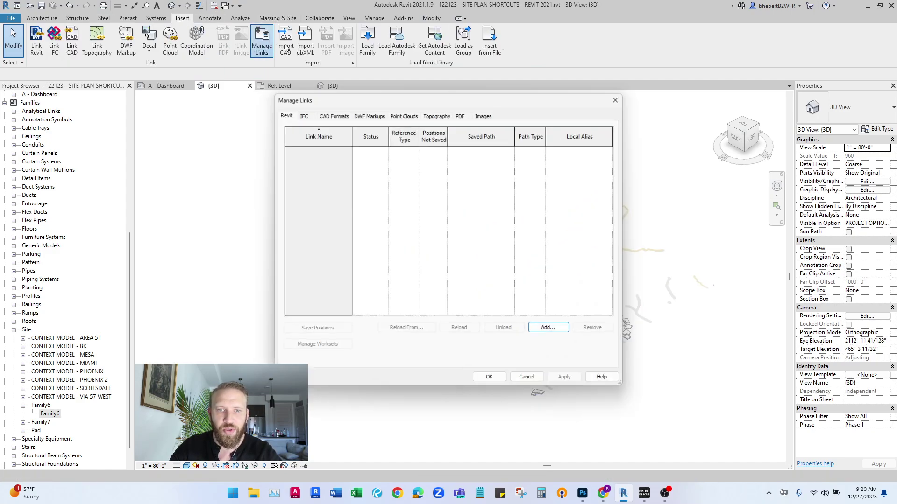
left_click(617, 99)
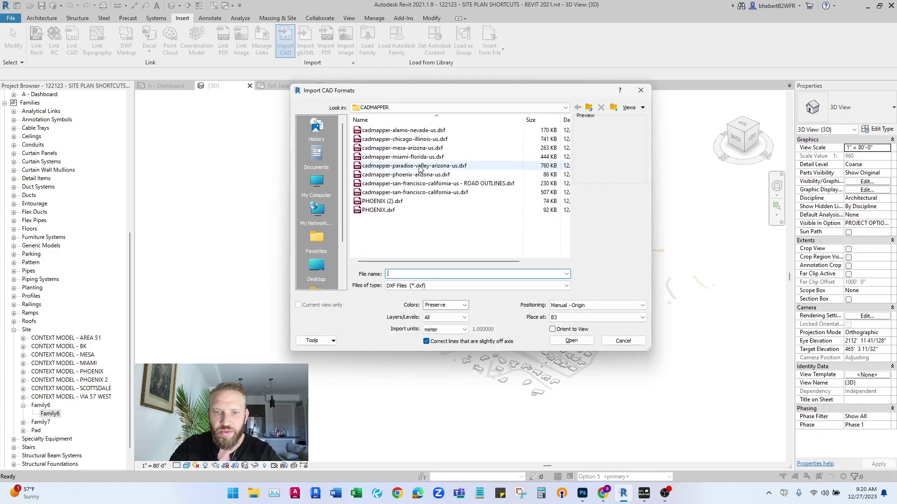
left_click(428, 166)
left_click(602, 319)
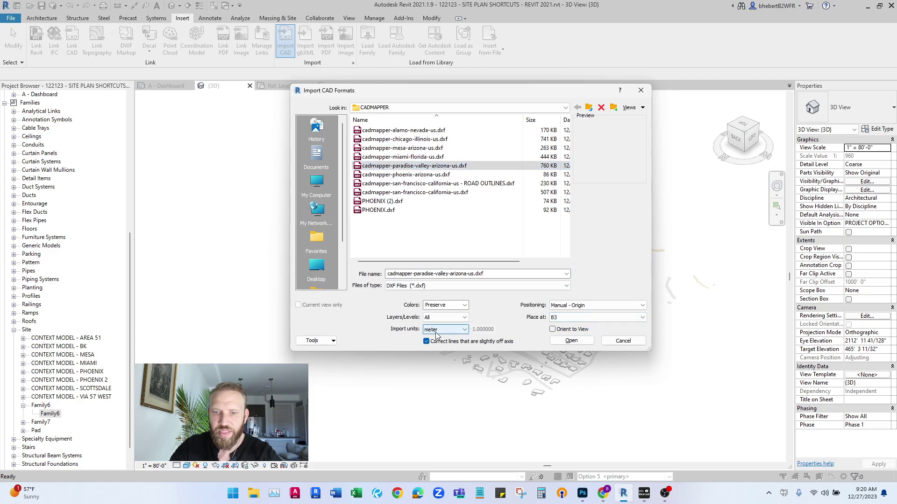
left_click(571, 341)
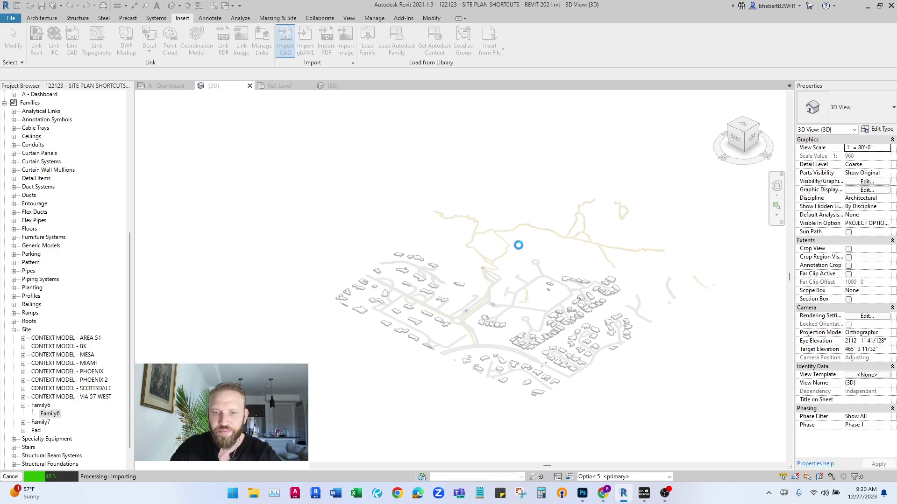
left_click(496, 189)
- Examine the imported terrain mesh and its position relative to the placed site component
scroll(516, 108, "up", 2)
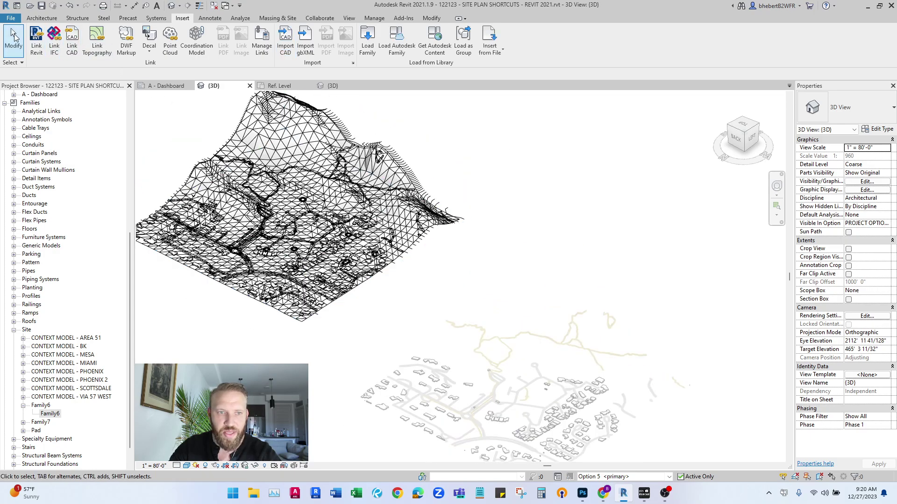
scroll(343, 202, "down", 2)
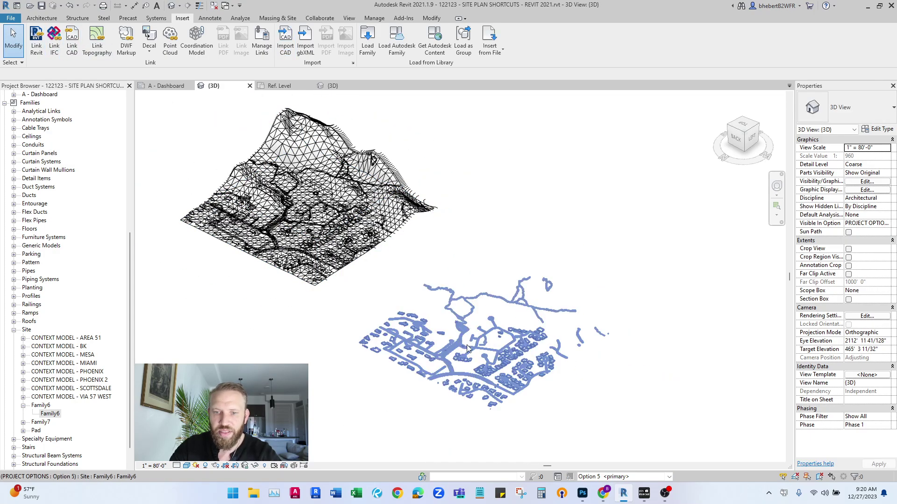
middle_click_drag(485, 260, 518, 263)
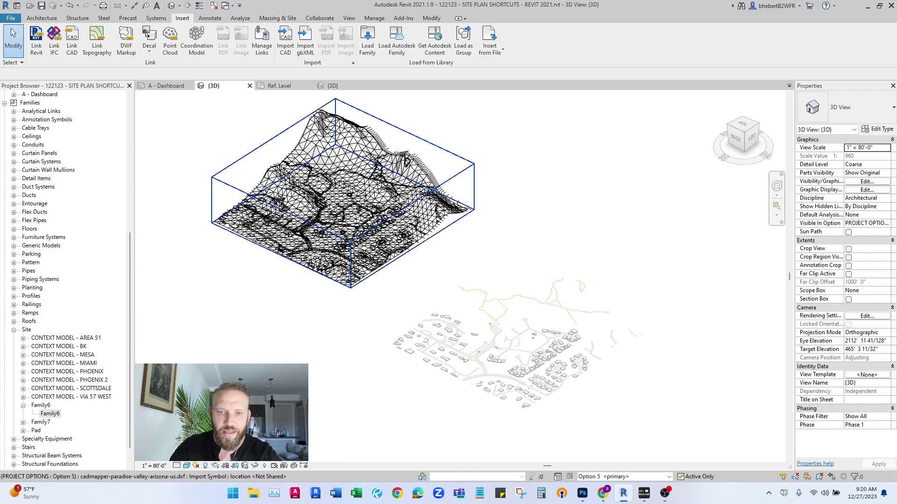
scroll(400, 201, "up", 3)
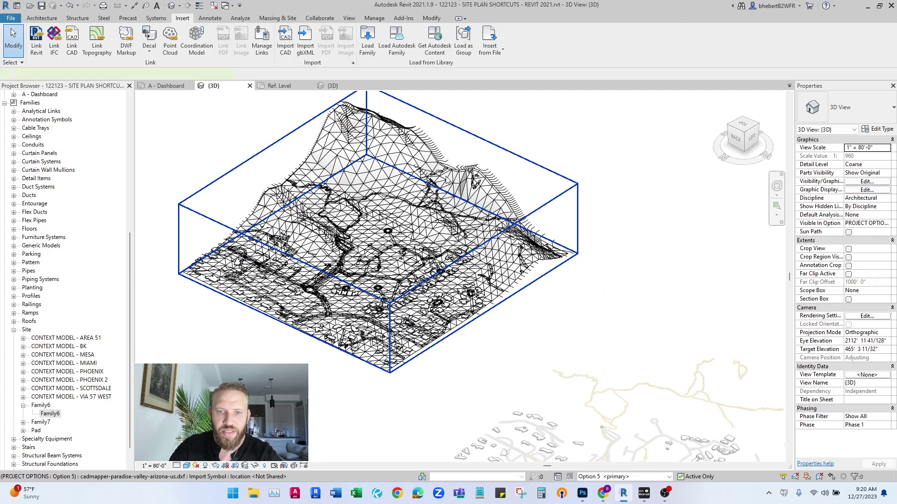
left_click(446, 177)
middle_click_drag(446, 176, 512, 192)
scroll(511, 192, "up", 1)
left_click(274, 113)
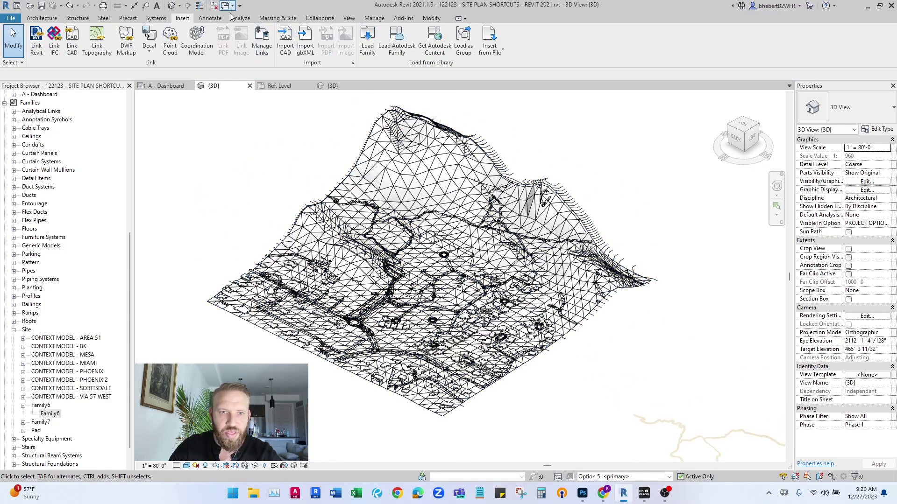
left_click(278, 18)
left_click(223, 37)
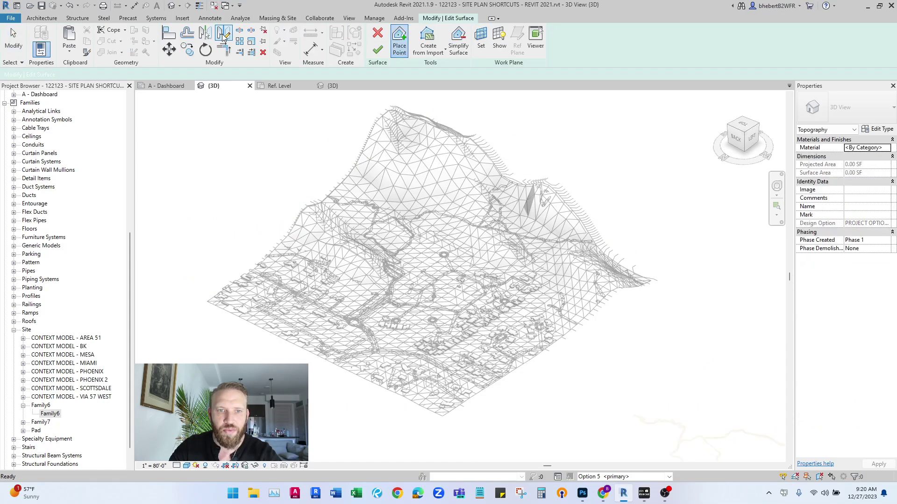
left_click(428, 46)
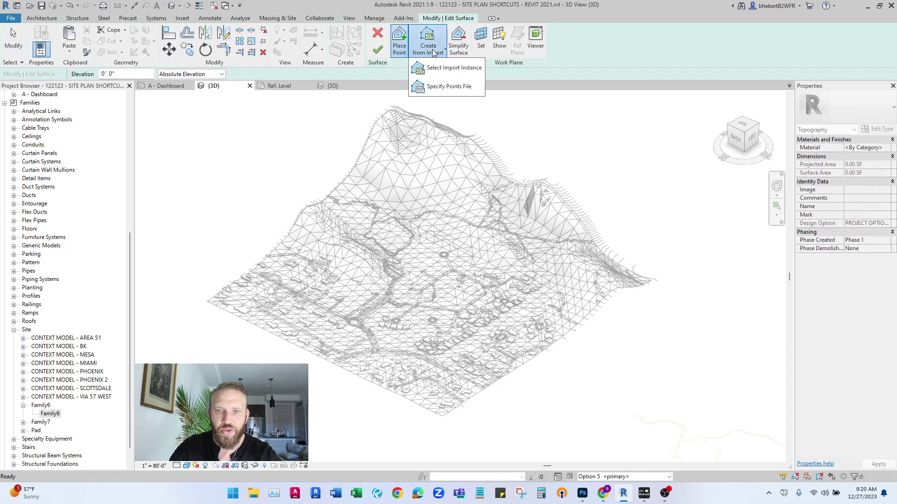
left_click(449, 69)
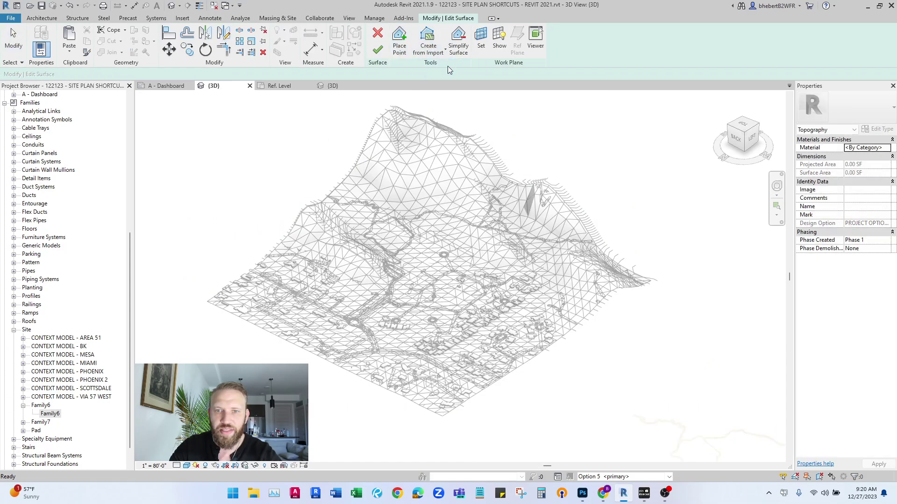
left_click(450, 170)
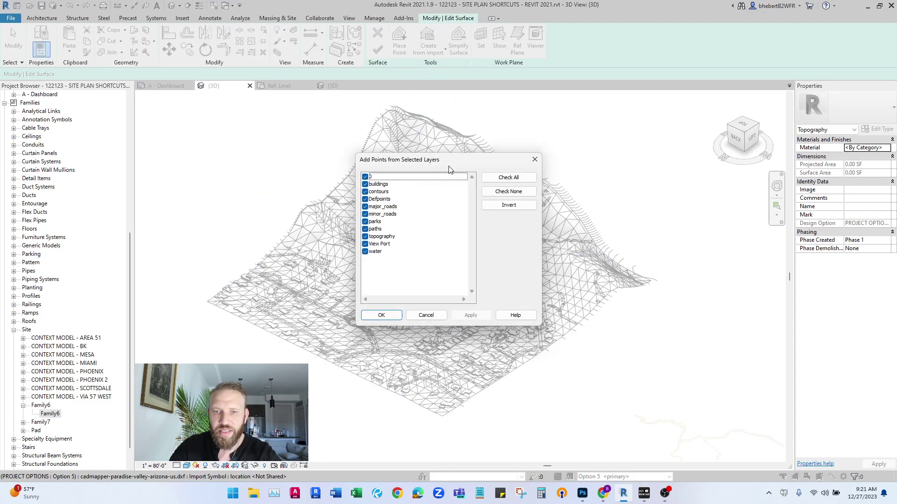
left_click(503, 194)
left_click(367, 194)
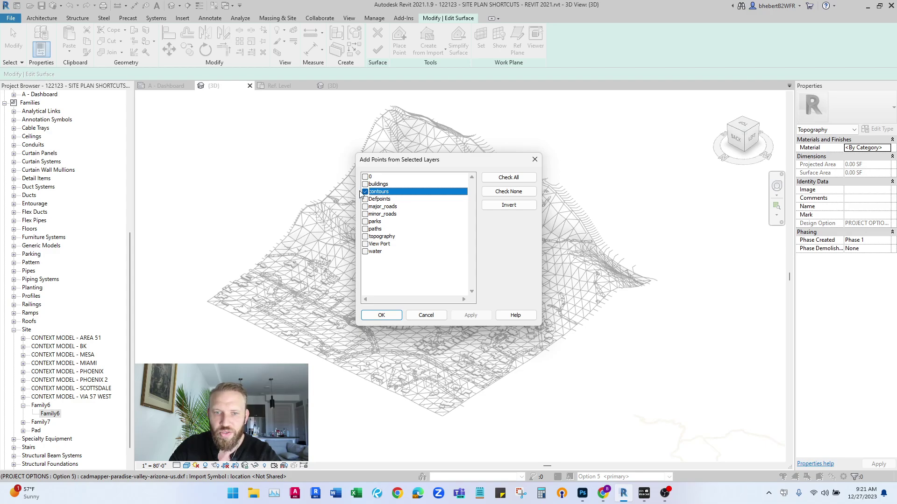
left_click(388, 317)
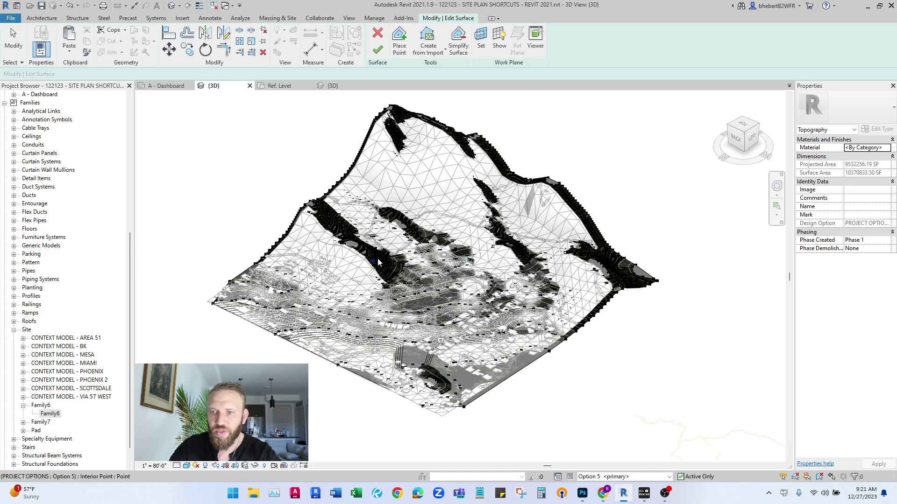
left_click(378, 34)
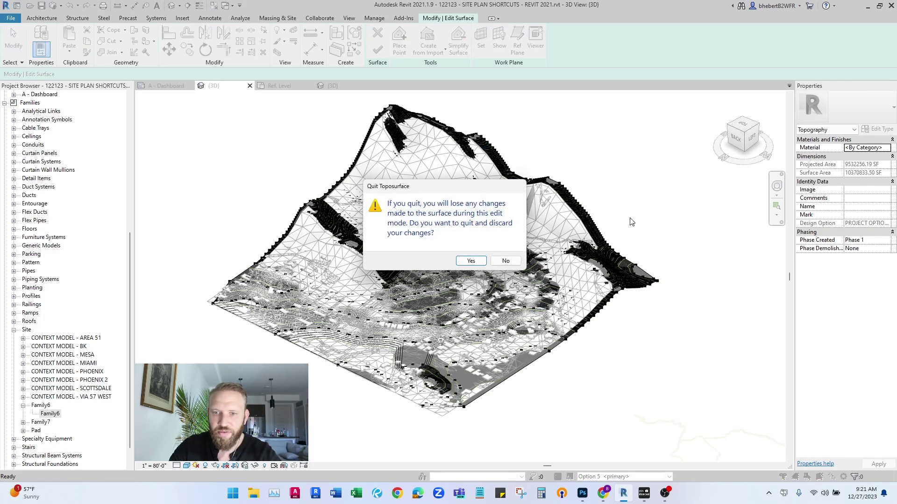
left_click(504, 261)
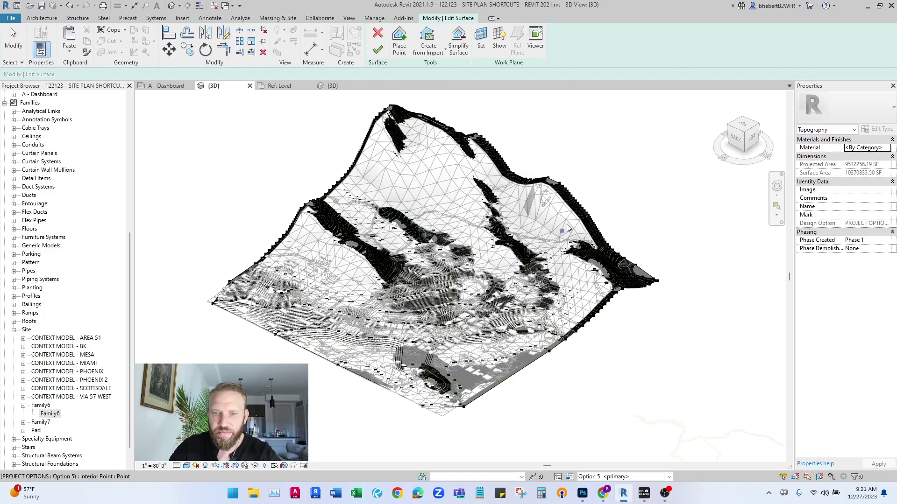
left_click(379, 33)
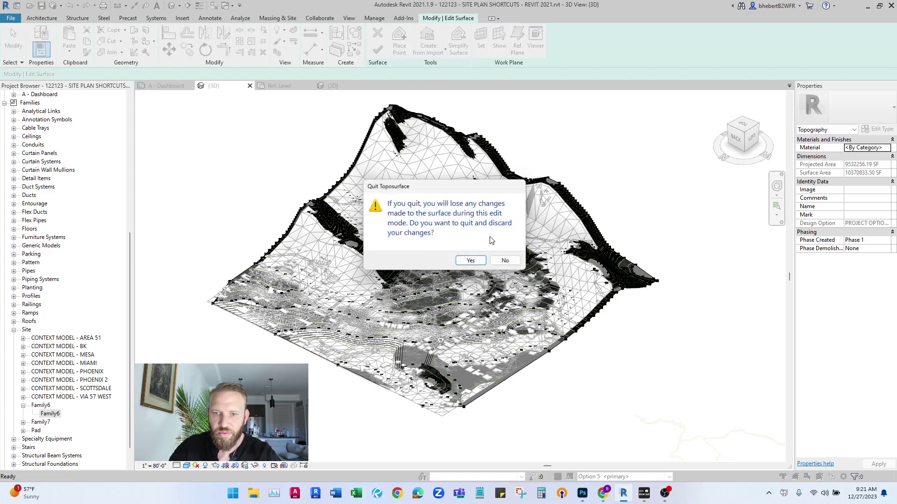
left_click(463, 261)
- Set the base level of the imported cadmapper-paradise-valley-arizona-us.dxf terrain to 1st and deselect it
left_click(612, 266)
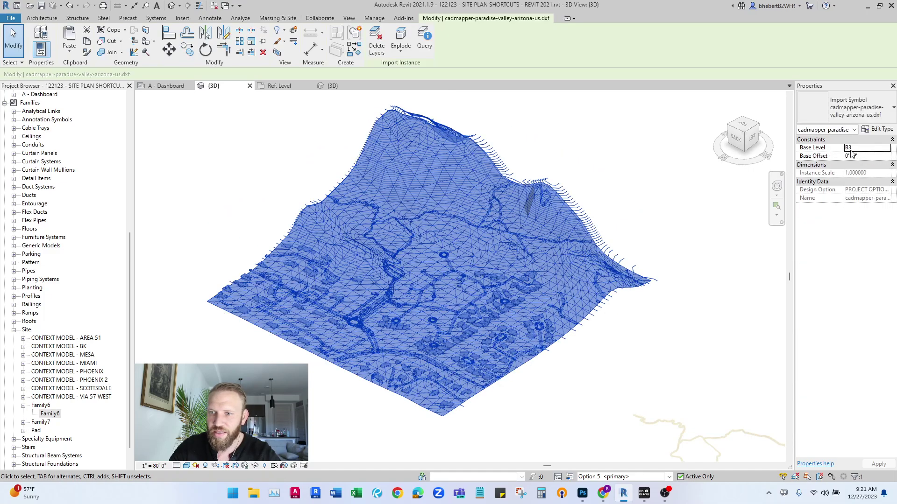
left_click(881, 149)
left_click(849, 176)
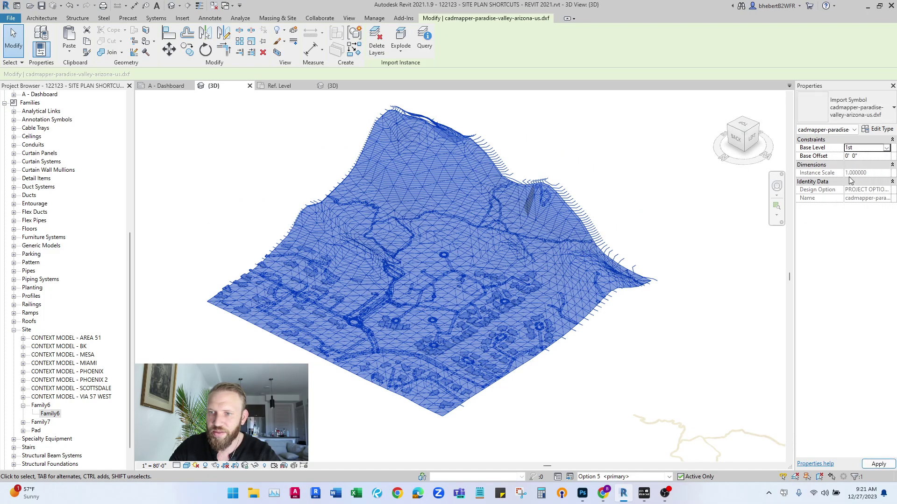
middle_click_drag(627, 187, 605, 184)
left_click(605, 185)
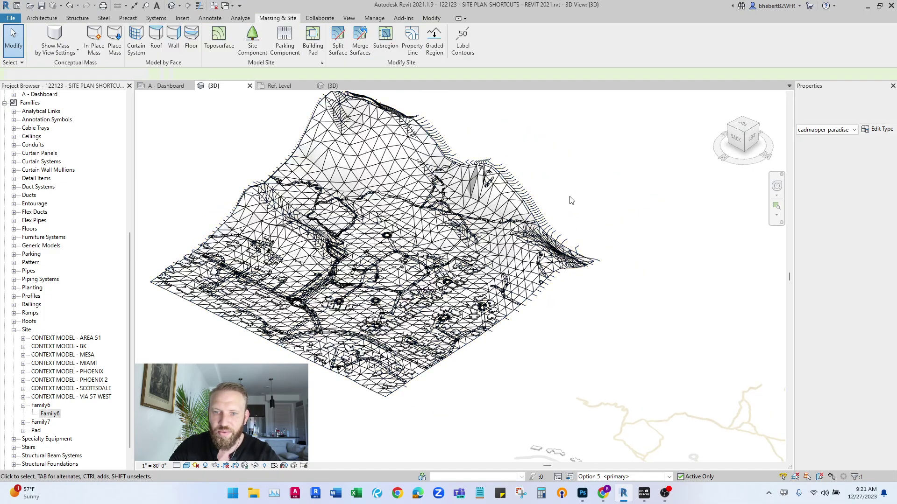
left_click(485, 178)
left_click(211, 144)
left_click(212, 143)
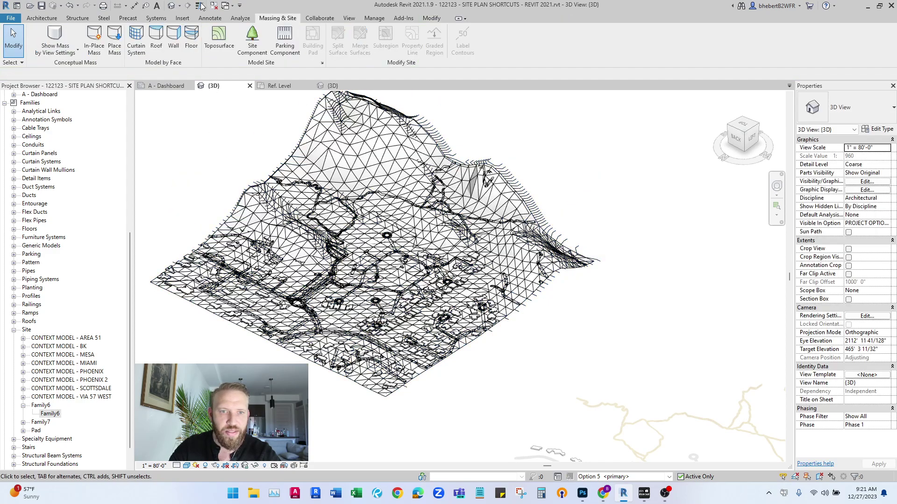
- Create a toposurface from the imported DXF terrain using only the points on its contours layer, and finish the surface
left_click(218, 39)
left_click(435, 49)
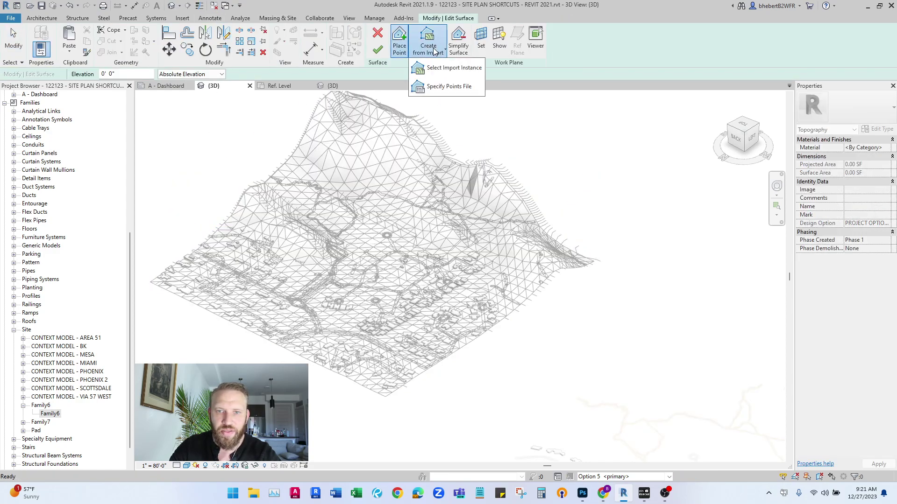
left_click(450, 68)
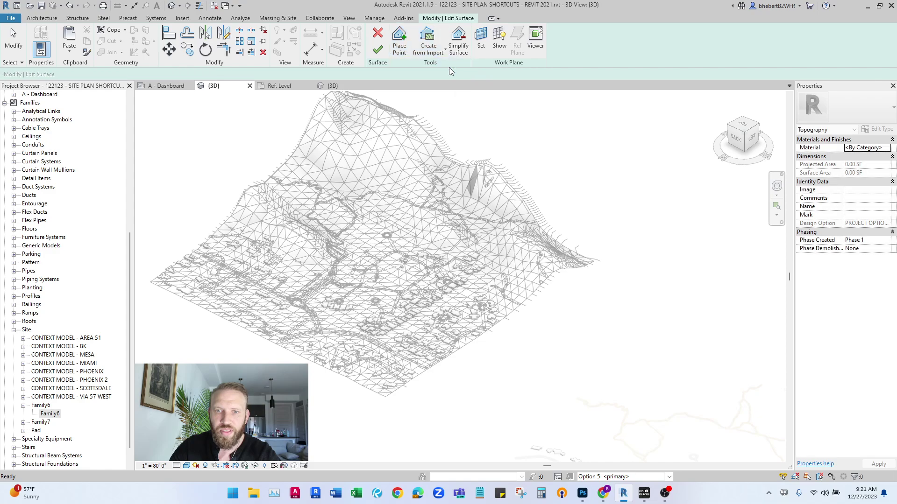
left_click(437, 155)
left_click(508, 191)
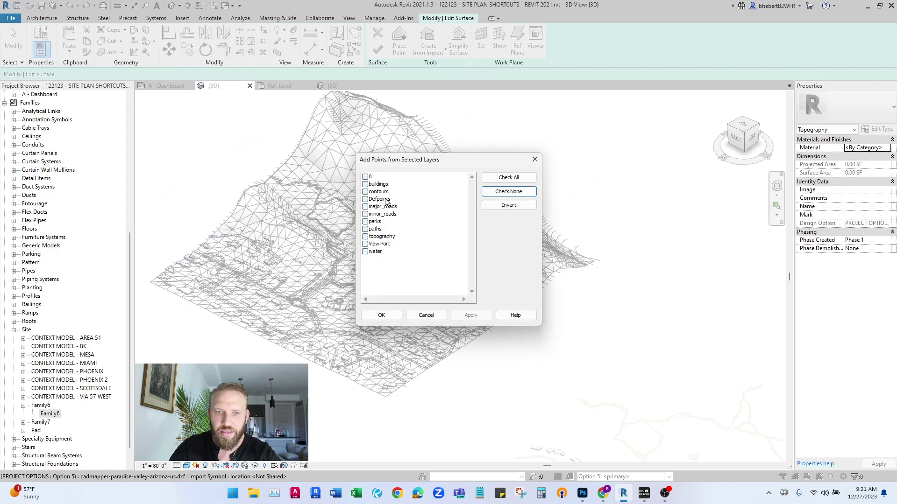
left_click(381, 192)
left_click(389, 315)
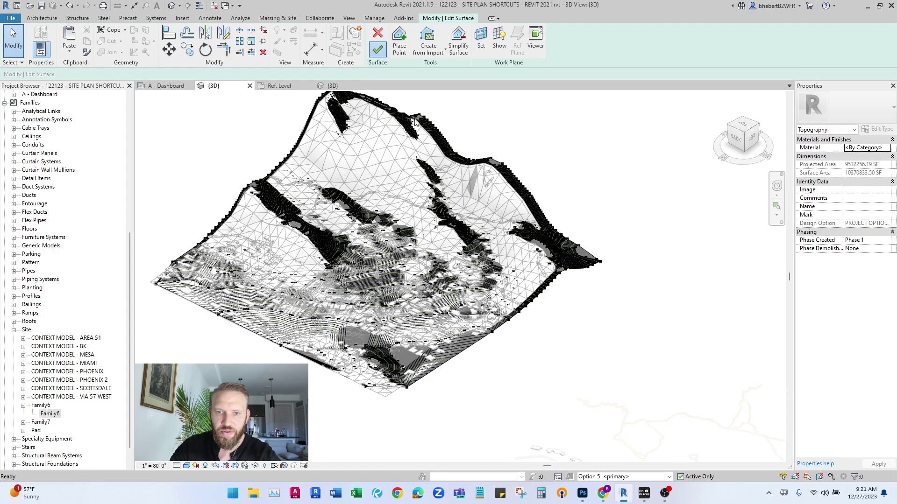
key("Return")
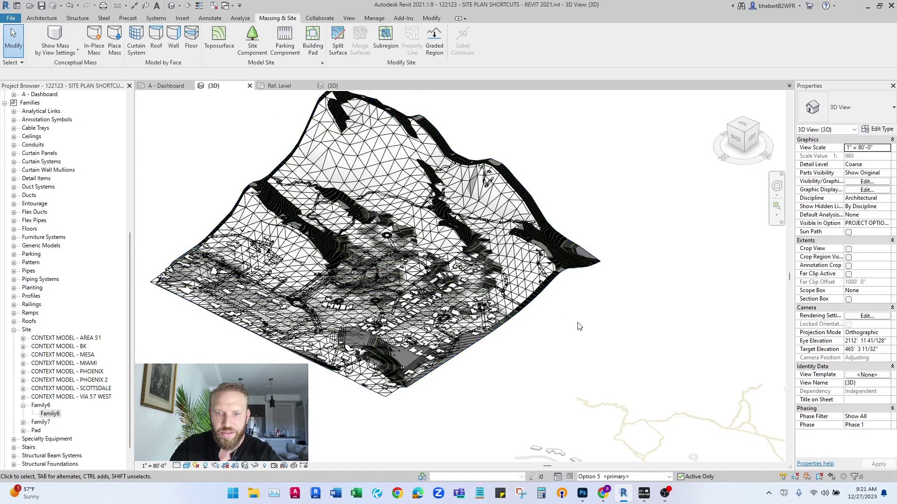
- Move the new toposurface onto the placed site component, using a building corner in the import and its counterpart in the component as reference points
middle_click_drag(579, 326, 547, 301)
left_click(563, 250)
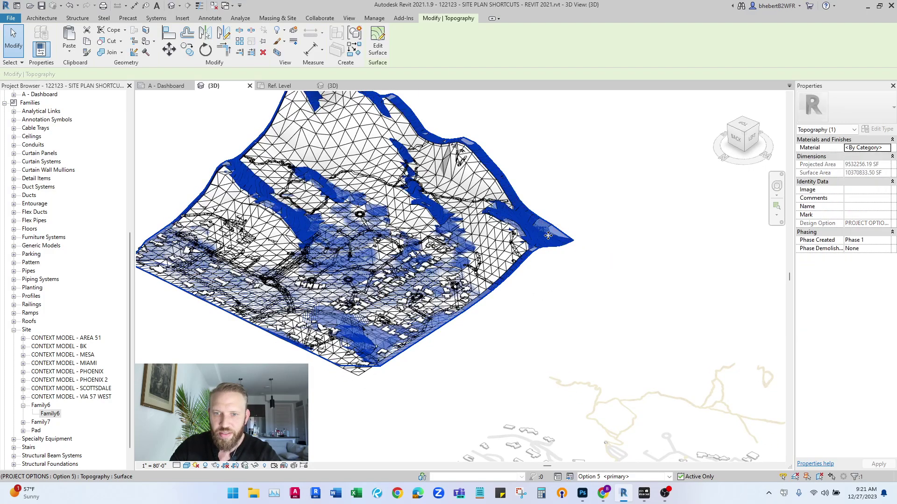
left_click(169, 48)
scroll(315, 356, "up", 10)
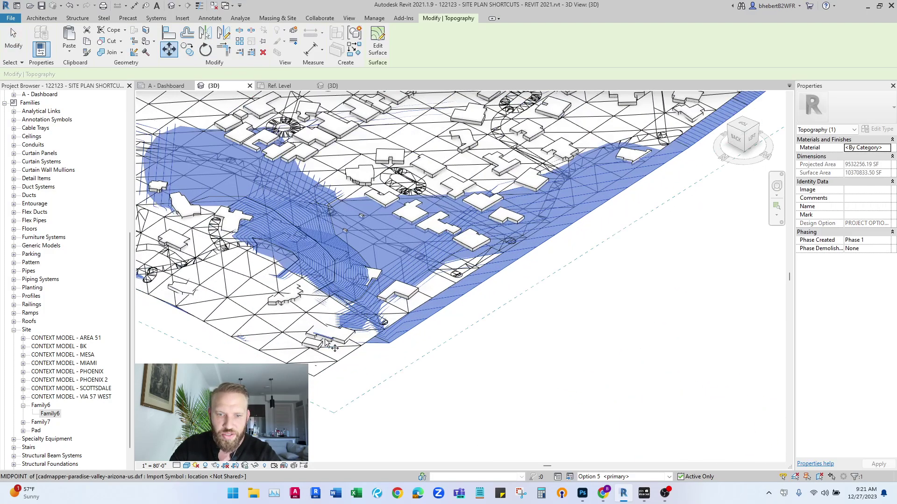
scroll(314, 355, "down", 10)
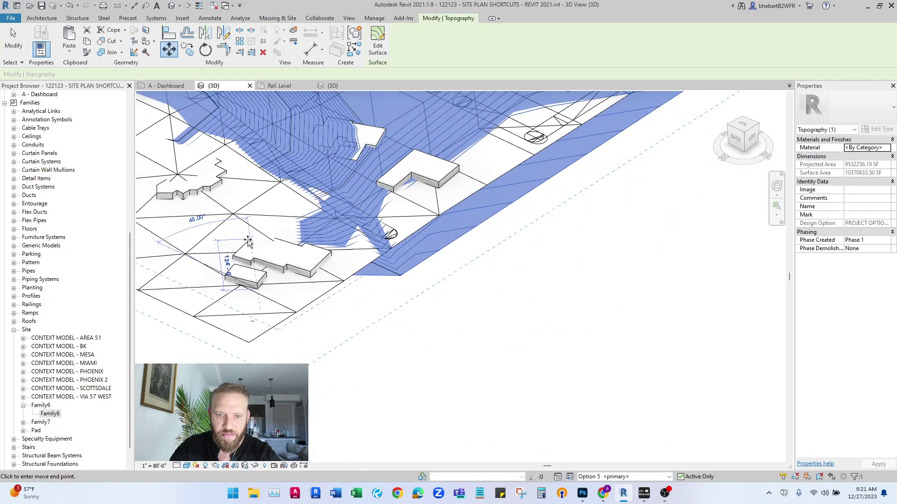
left_click(253, 234)
scroll(537, 355, "up", 6)
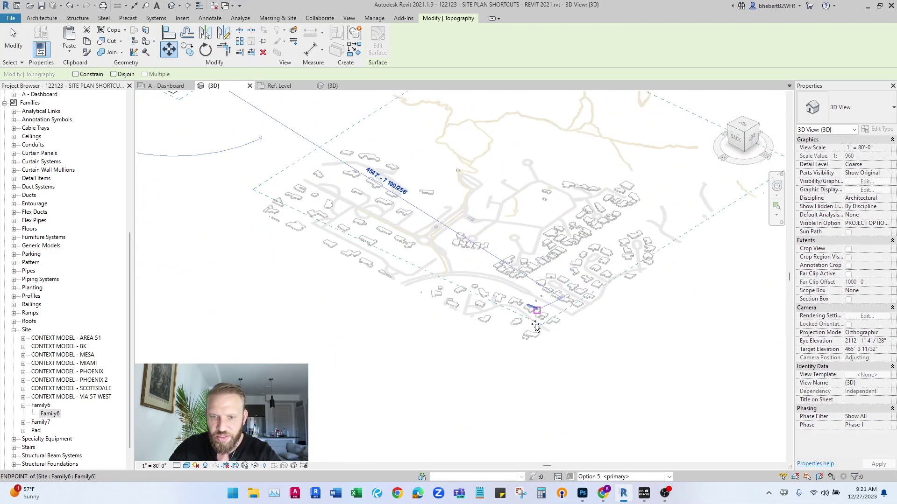
scroll(516, 372, "up", 4)
left_click(488, 358)
- Delete the imported CAD terrain mesh
scroll(490, 363, "down", 8)
middle_click_drag(280, 131, 430, 295)
scroll(430, 294, "down", 1)
left_click(415, 269)
left_click(404, 223)
key("Delete")
- Examine how the buildings and roads sit on the moved toposurface, up close and as a whole
middle_click_drag(434, 282, 312, 209)
scroll(498, 283, "up", 2)
scroll(550, 313, "down", 1)
middle_click_drag(556, 314, 668, 326)
scroll(503, 334, "up", 2)
scroll(507, 333, "up", 5)
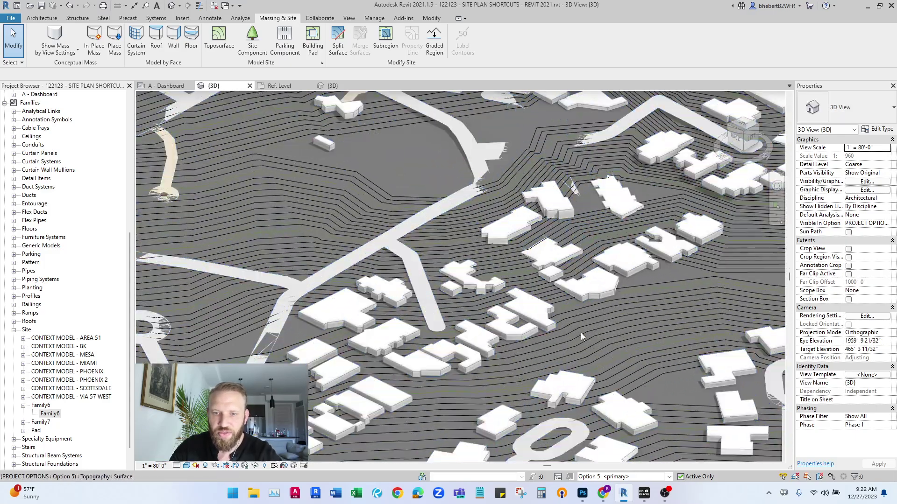
scroll(410, 190, "down", 8)
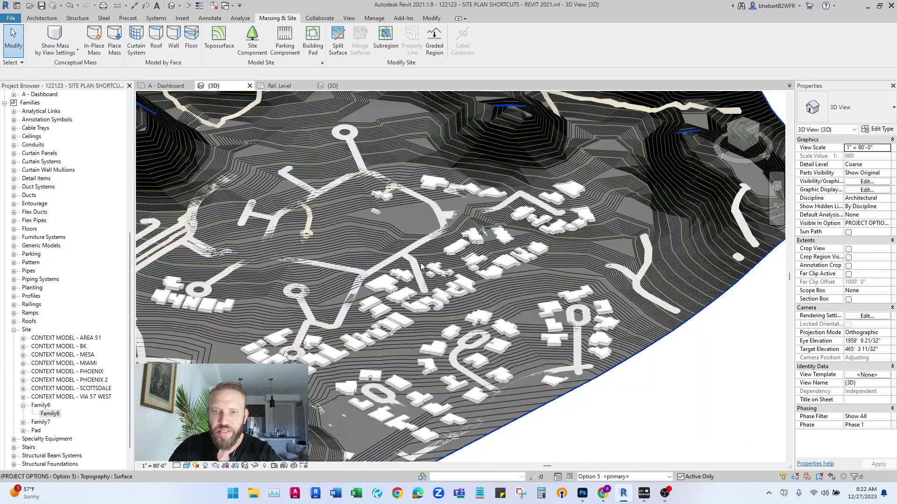
middle_click_drag(530, 280, 553, 327)
scroll(545, 326, "down", 1)
middle_click_drag(554, 327, 569, 338, "shift")
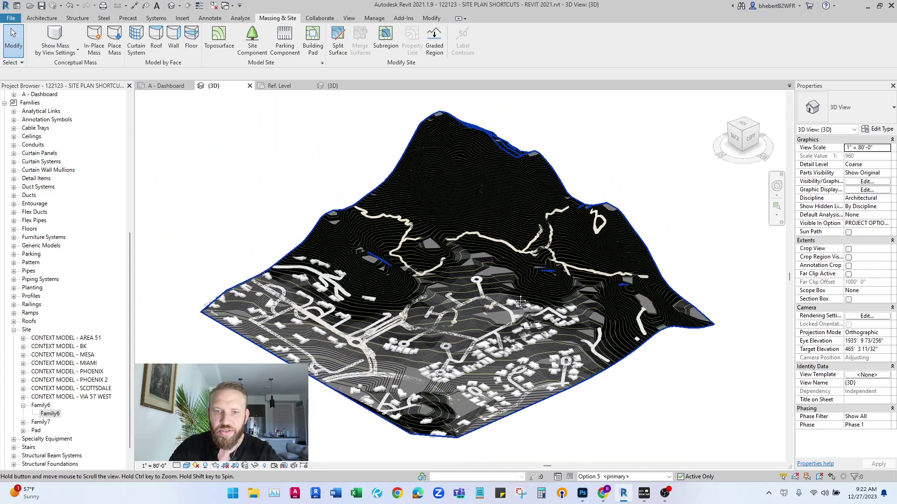
- Turn off the Secondary Contours subcategory of Topography in the 3D view's visibility overrides
left_click(378, 19)
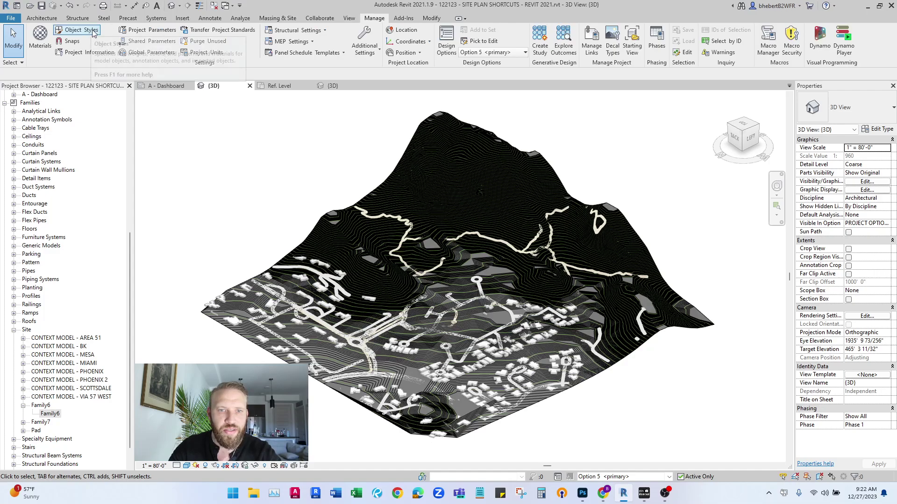
left_click(858, 182)
scroll(295, 244, "down", 10)
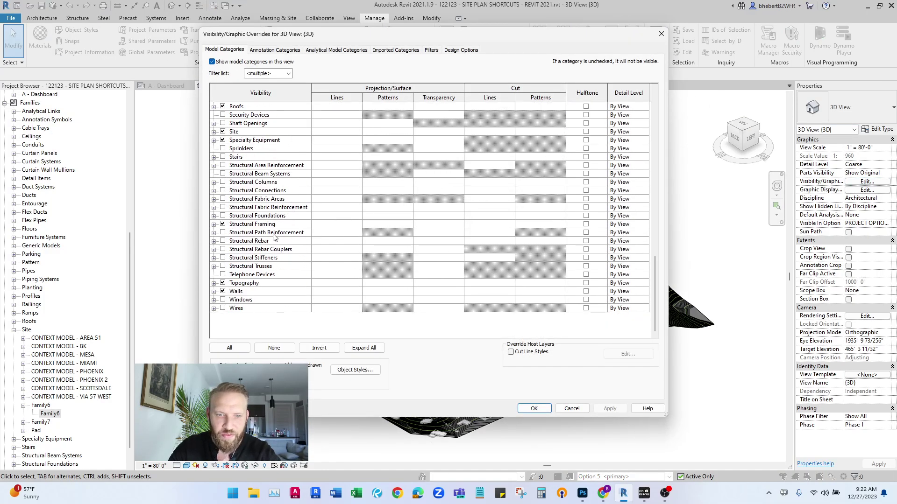
left_click(238, 283)
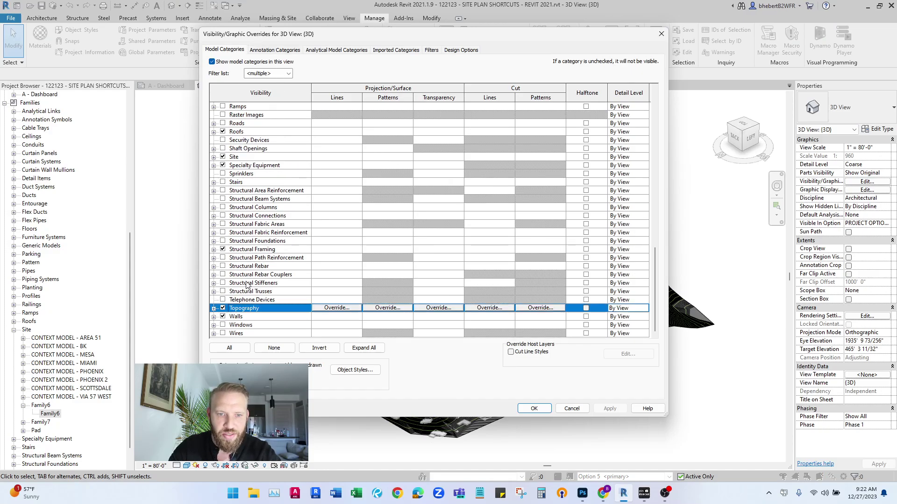
left_click(213, 308)
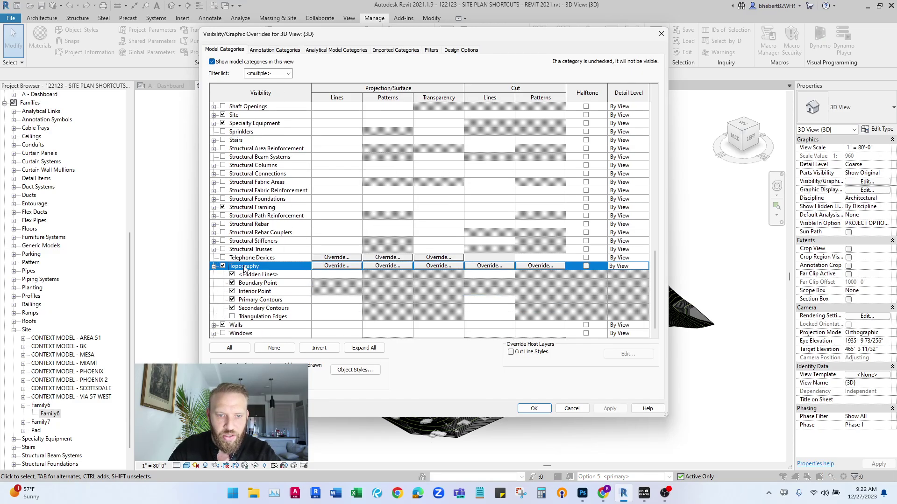
left_click(256, 300)
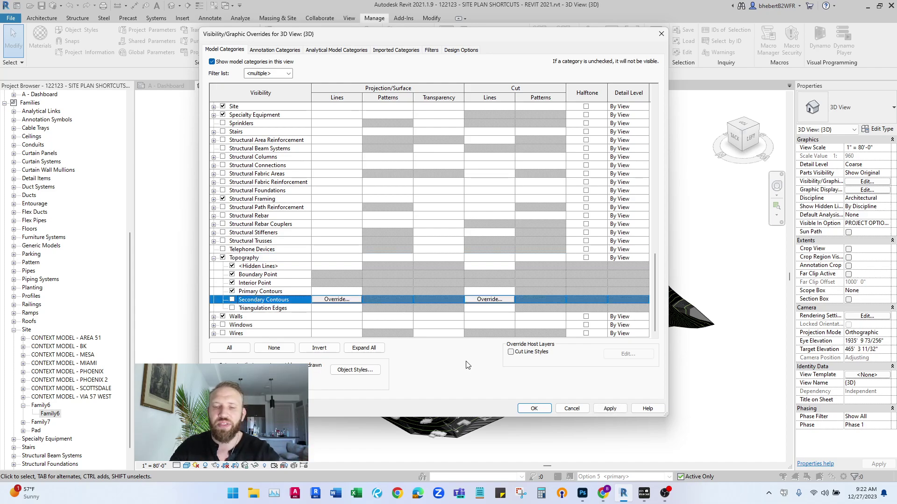
left_click(534, 409)
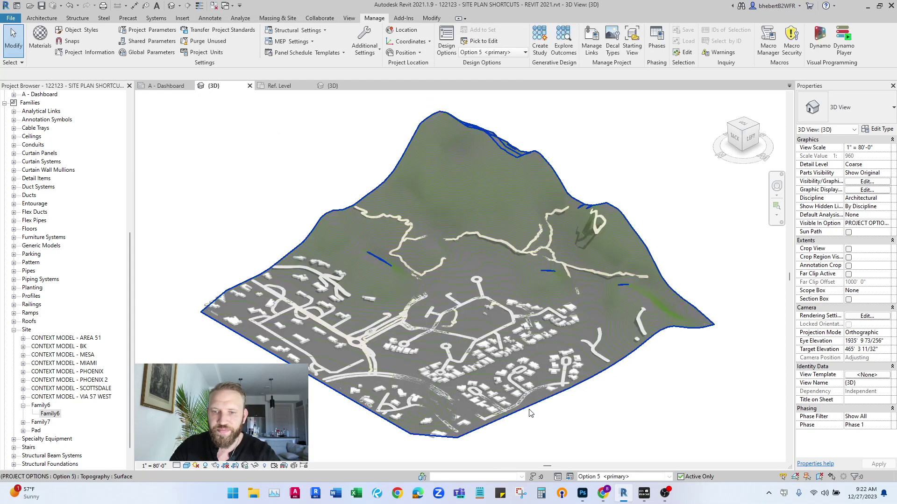
- Inspect the toposurface's remaining contours and overall appearance in the 3D view
left_click(615, 370)
scroll(477, 293, "up", 5)
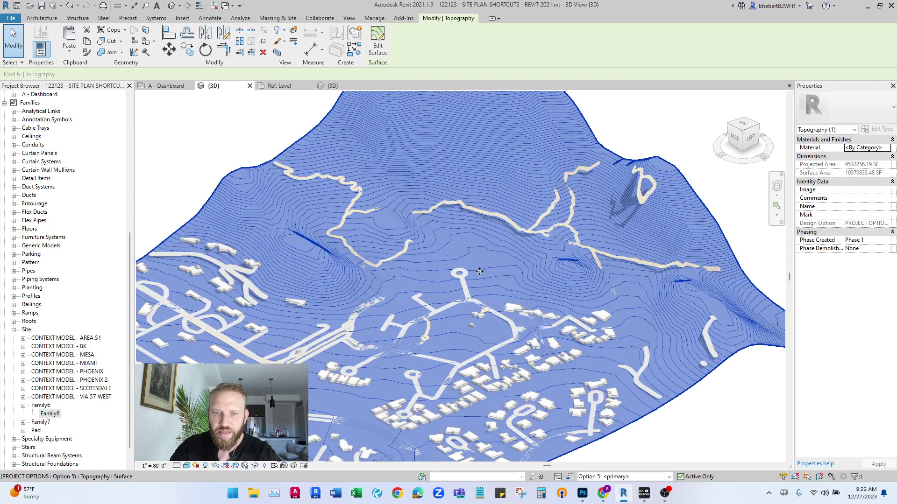
middle_click_drag(477, 292, 526, 254, "shift")
key("Escape")
scroll(530, 280, "up", 3)
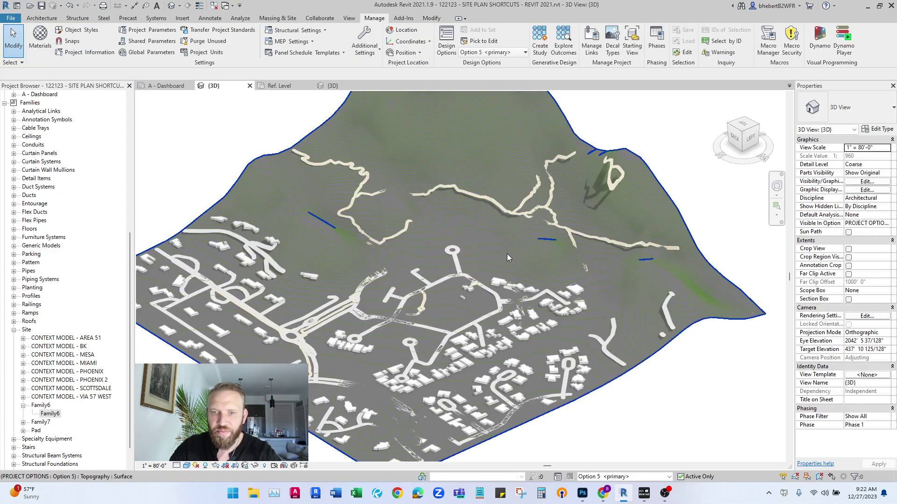
scroll(492, 241, "down", 4)
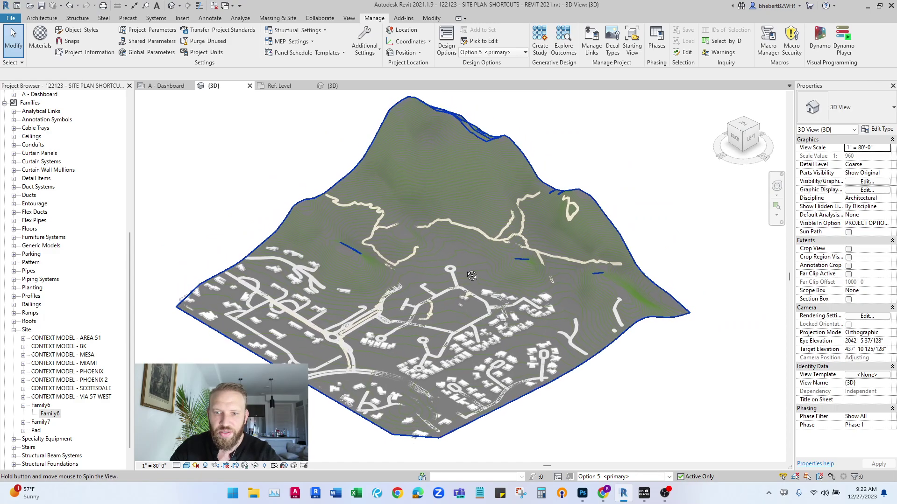
- Examine the Topography subcategories in Object Styles, including the line color assigned to Primary Contours
left_click(78, 30)
scroll(260, 234, "down", 15)
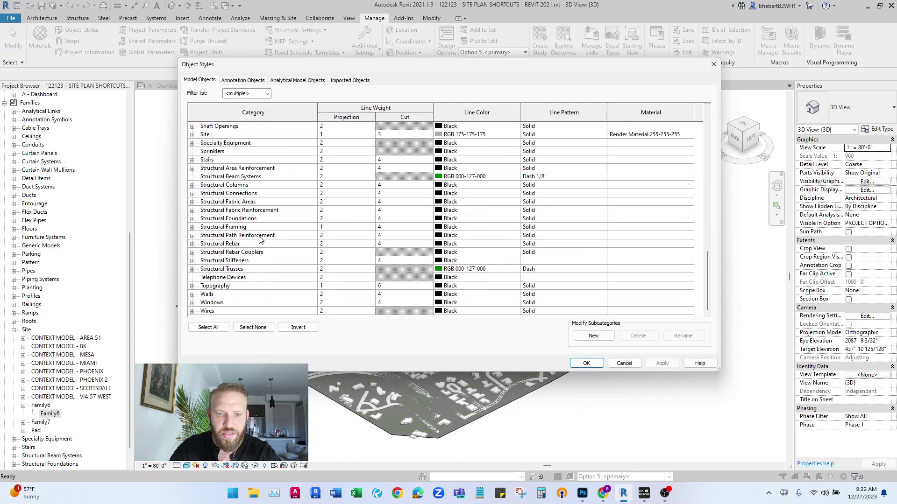
left_click(217, 286)
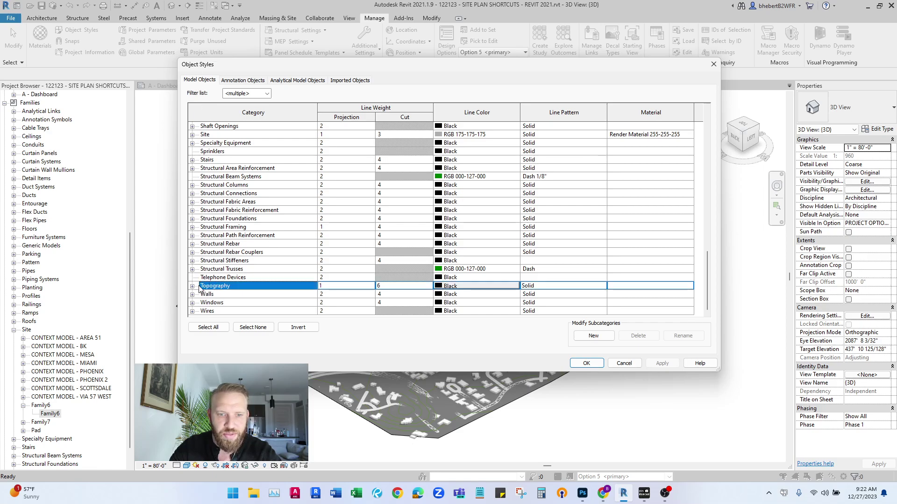
left_click(192, 286)
scroll(224, 281, "down", 1)
left_click(237, 287)
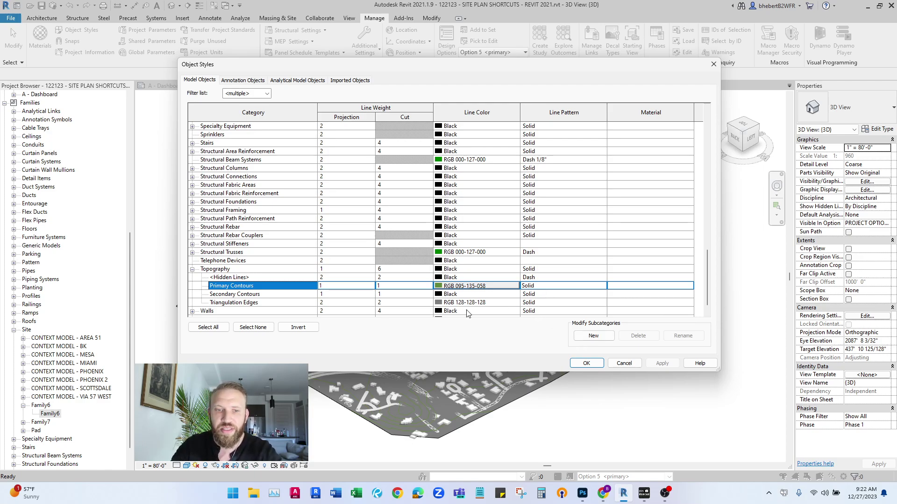
left_click(601, 365)
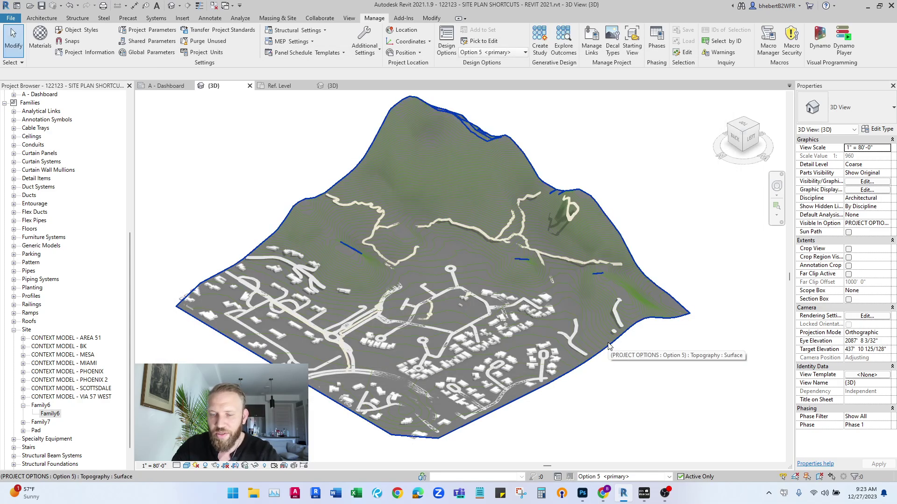
- Assign the land material to the toposurface, reviewing the transparency in the material's appearance settings
left_click(608, 346)
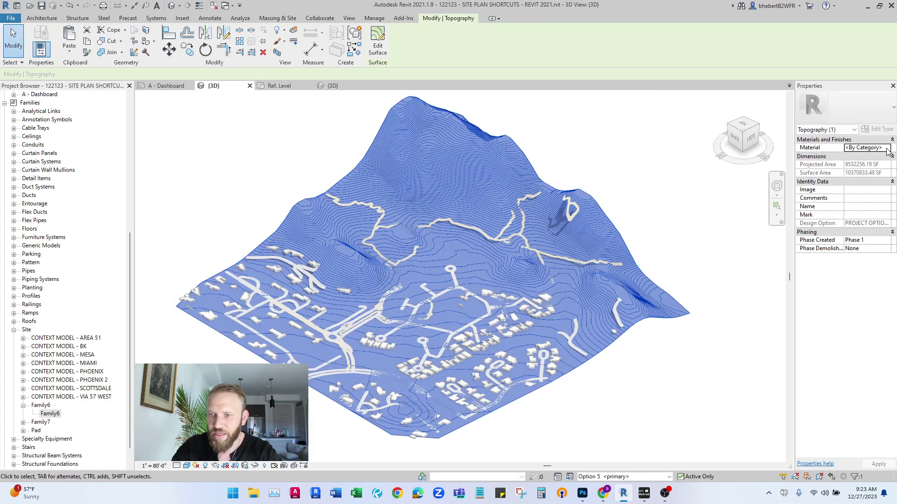
left_click(886, 147)
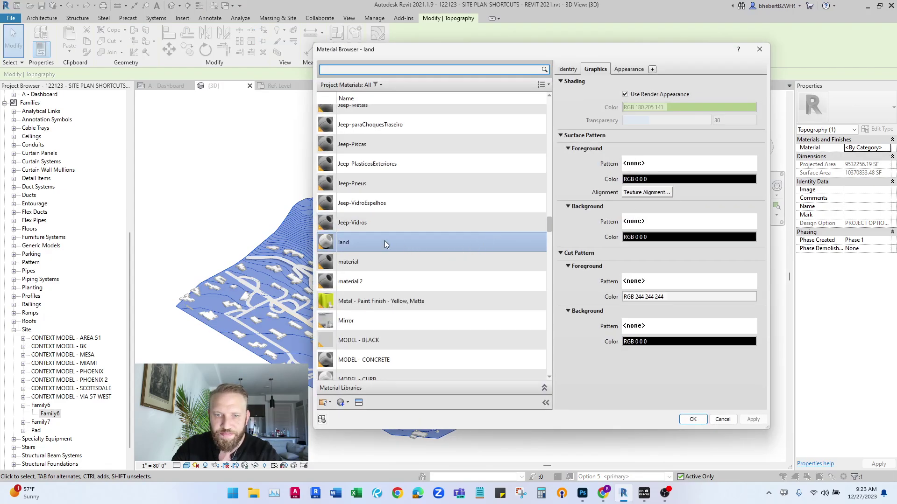
left_click(368, 242)
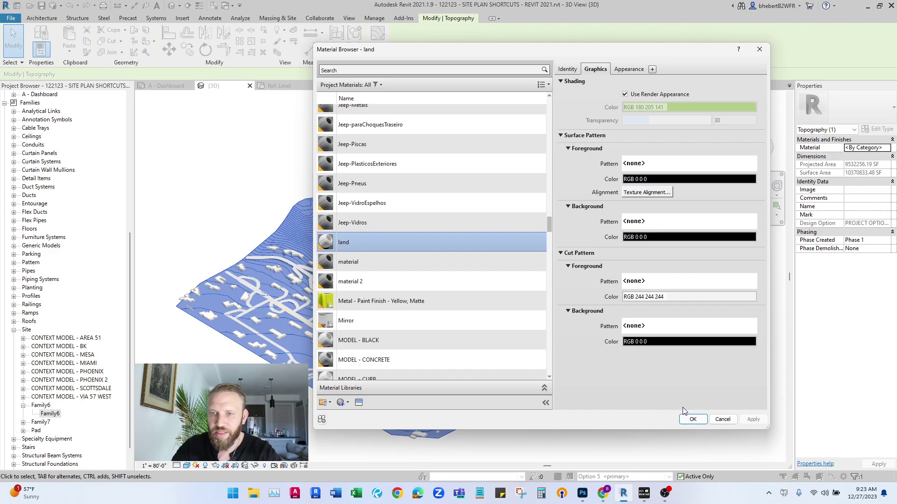
left_click(629, 70)
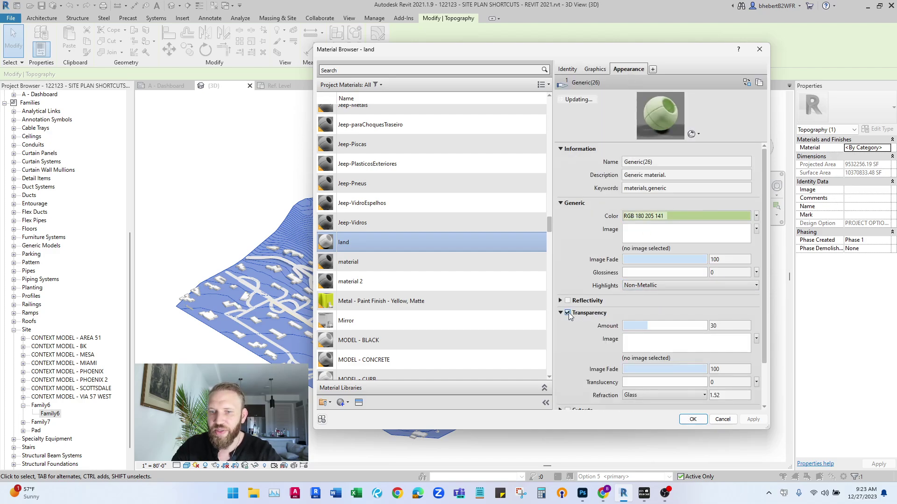
left_click(692, 420)
- Inspect the toposurface's new material together with its contours, roads and buildings, up close and as a whole
scroll(576, 210, "up", 5)
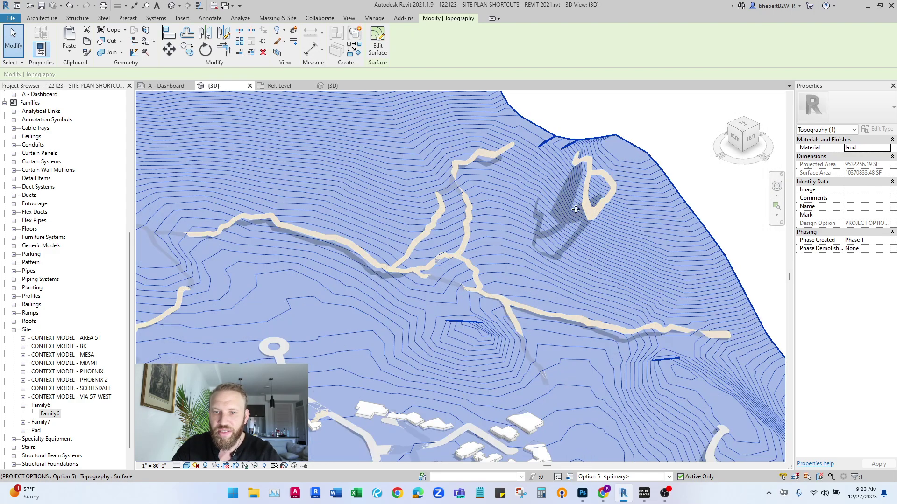
left_click(677, 140)
left_click(664, 162)
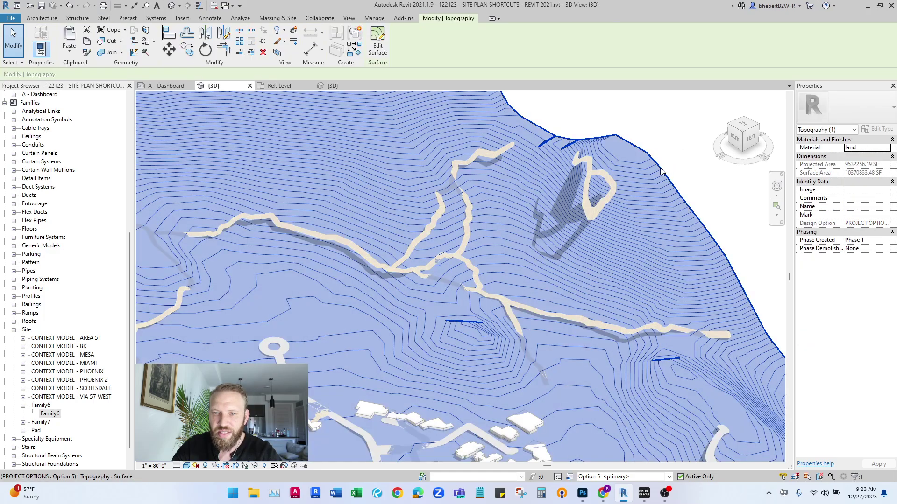
scroll(661, 172, "down", 2)
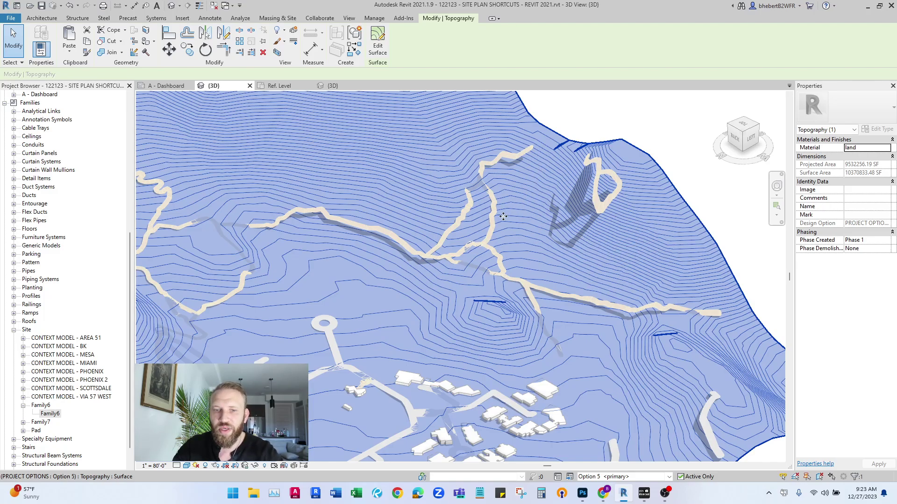
scroll(499, 216, "down", 1)
middle_click_drag(507, 224, 535, 218)
left_click(653, 112)
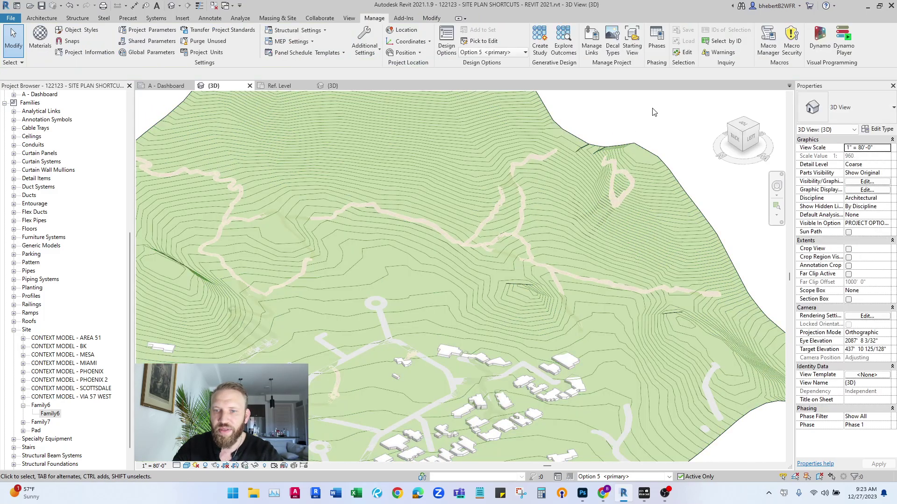
scroll(653, 122, "down", 2)
middle_click_drag(601, 284, 572, 317)
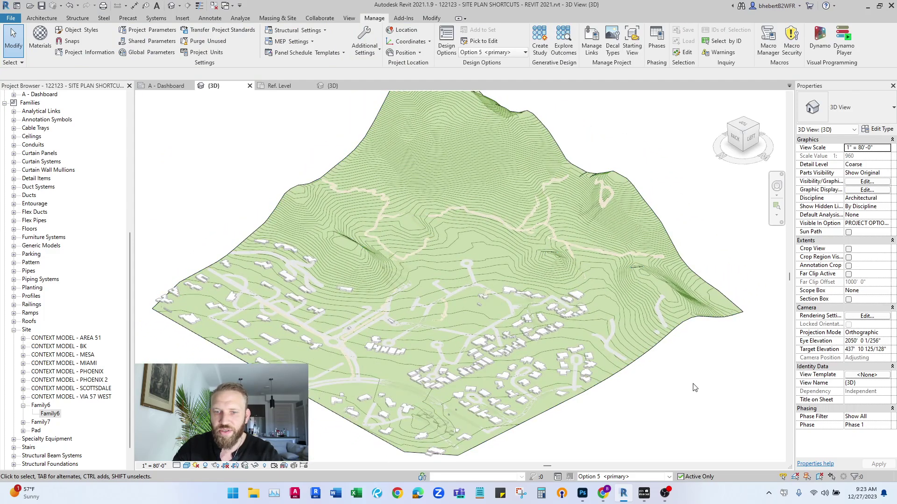
middle_click_drag(708, 391, 682, 391, "shift")
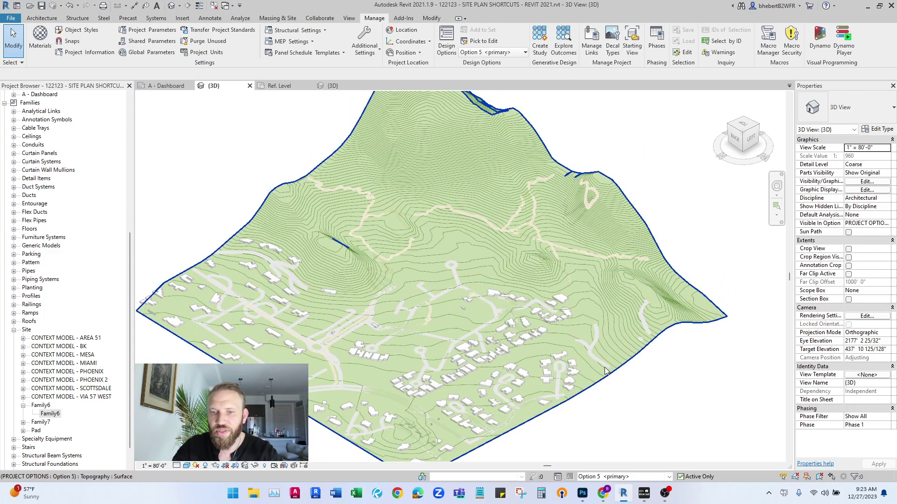
- Set the Offset from Host of the buildings and roads family to 20' and check the whole model in 3D
left_click(570, 380)
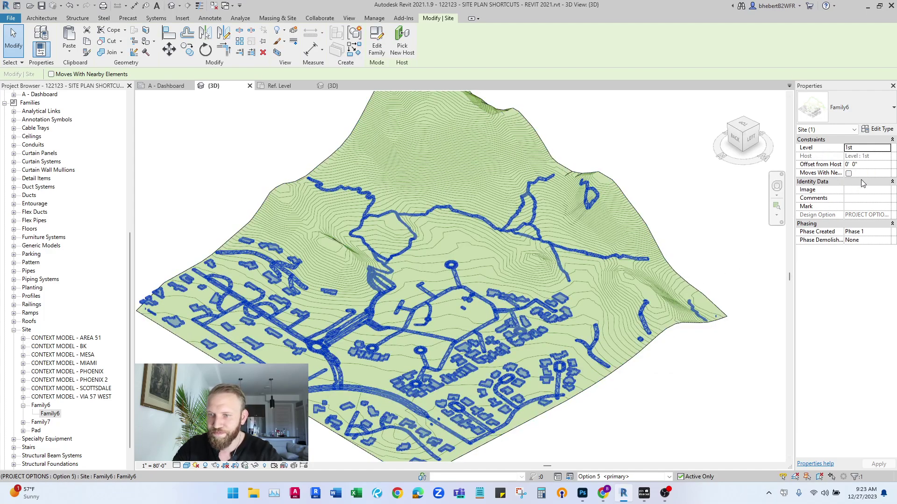
left_click(872, 165)
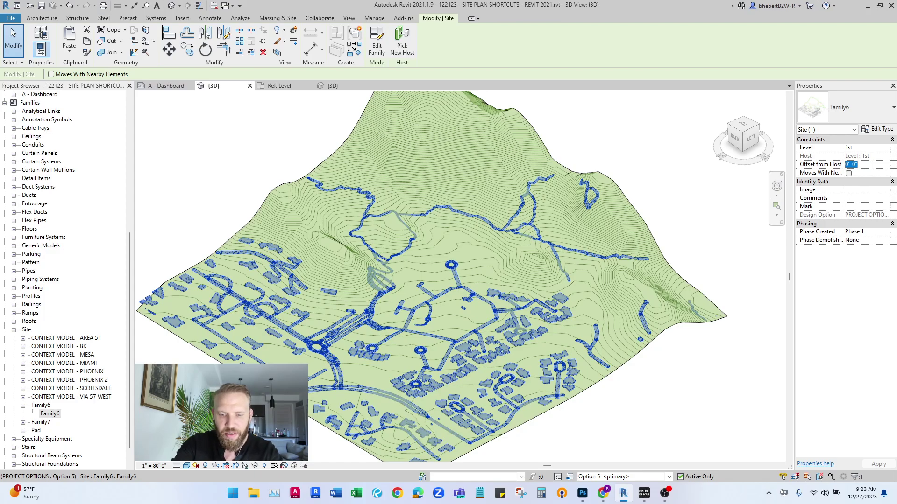
type("20")
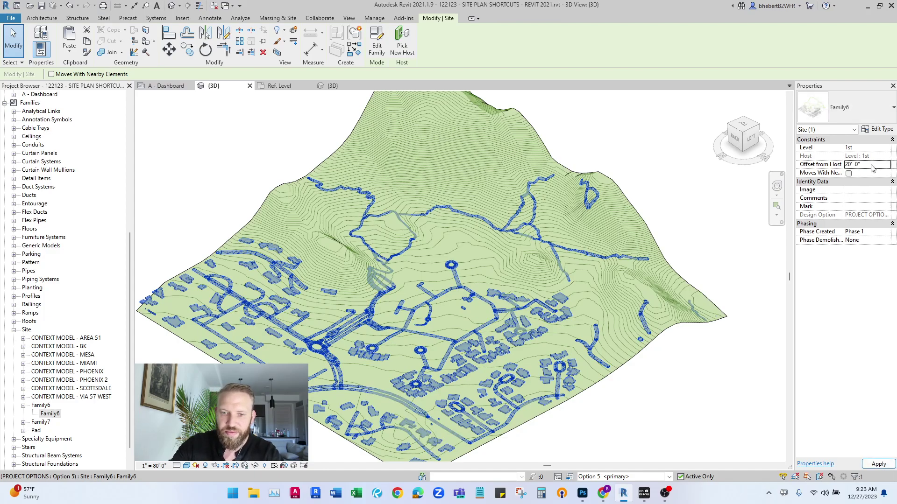
left_click(673, 390)
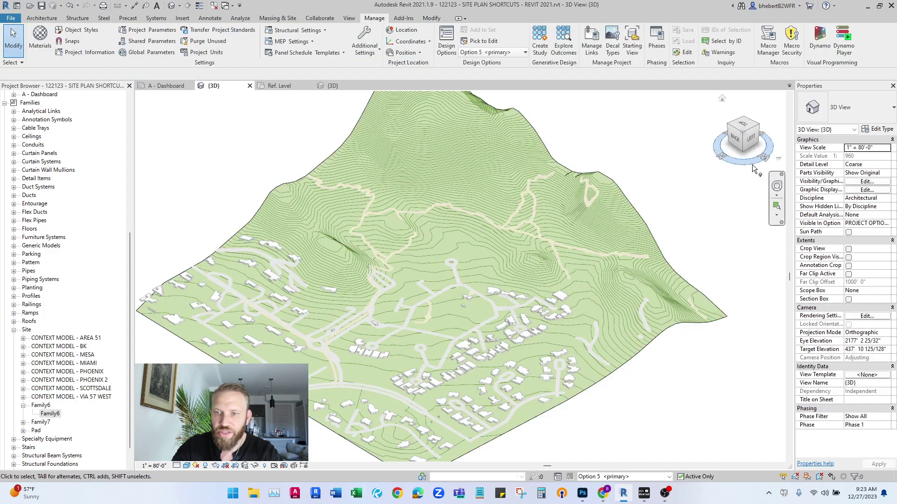
left_click(743, 134)
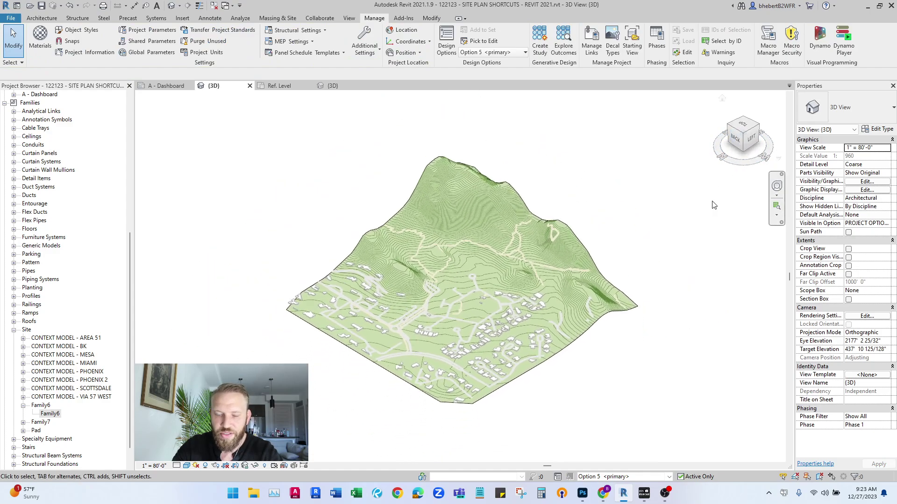
scroll(584, 322, "up", 3)
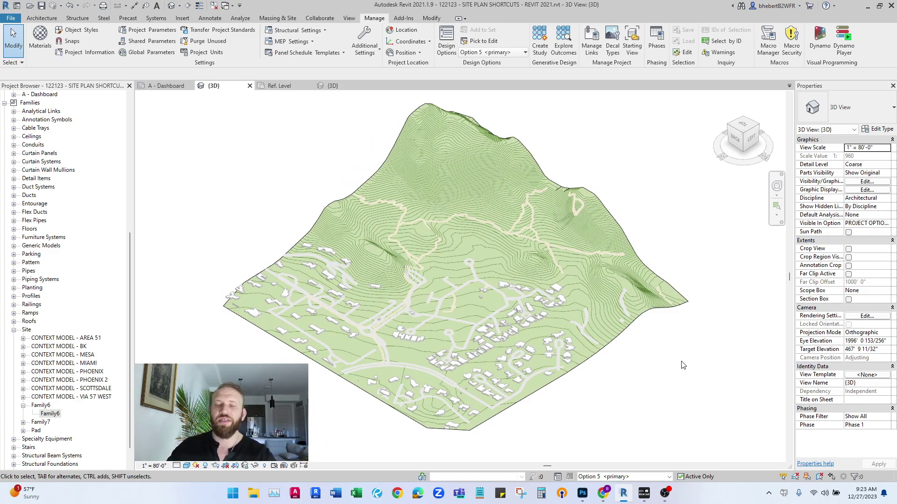
middle_click_drag(249, 224, 257, 226)
- On the A - Dashboard sheet, activate the upper section view and nudge the toposurface and context family right to fit its frame
left_click(158, 85)
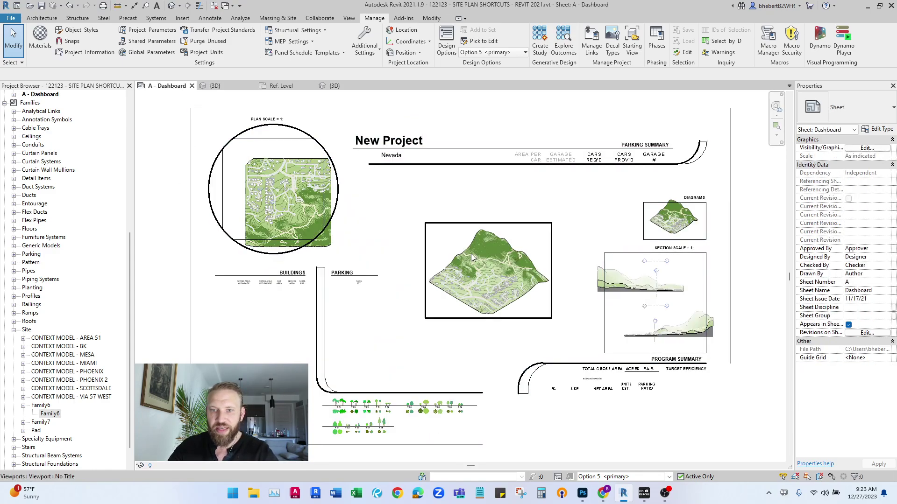
scroll(509, 251, "up", 5)
scroll(508, 251, "down", 2)
middle_click_drag(490, 261, 271, 221)
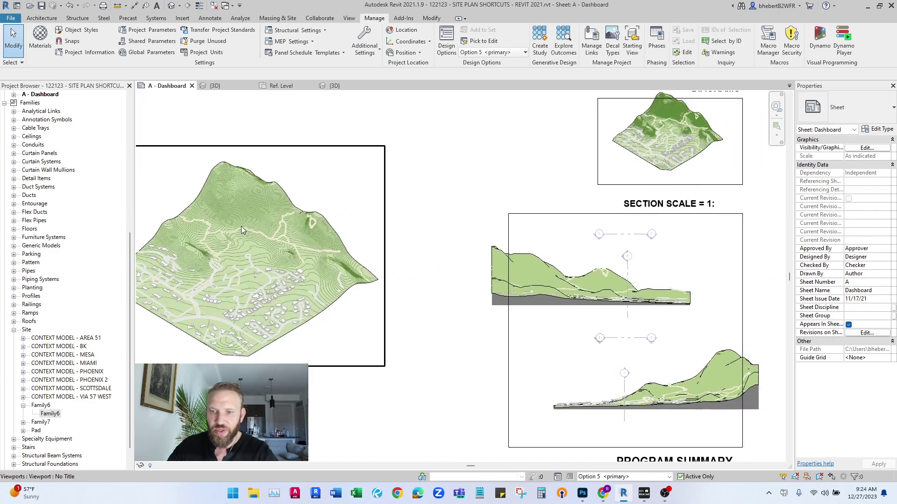
double_click(536, 265)
left_click_drag(550, 234, 525, 311)
key("shift+Right")
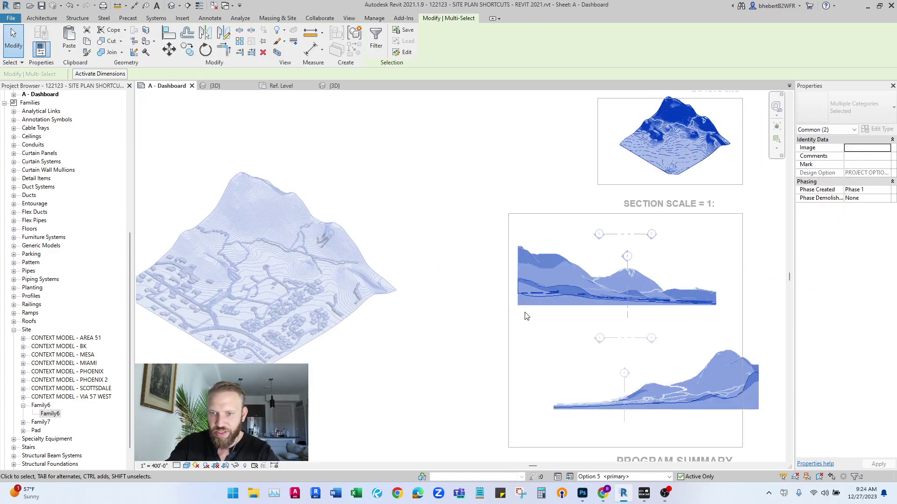
key("Right")
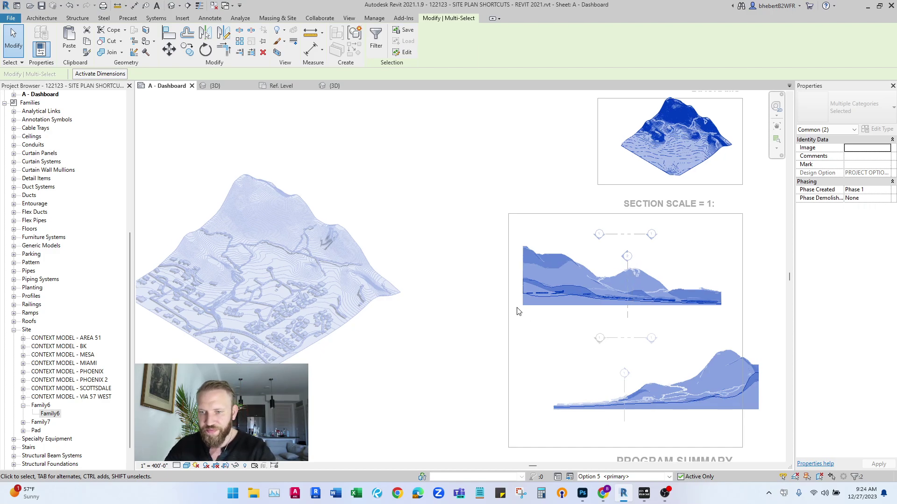
middle_click_drag(525, 315, 416, 278)
double_click(737, 362)
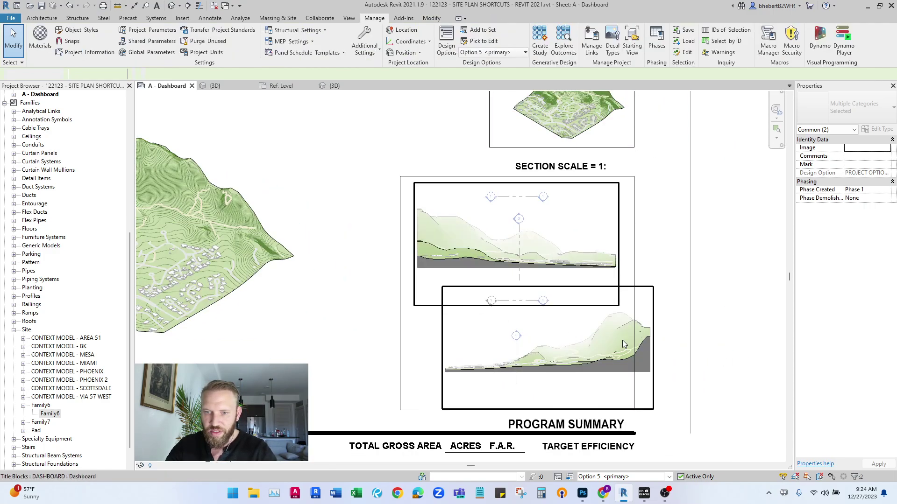
- Activate the lower section view and nudge the toposurface and context family left so the section fits inside its frame
double_click(564, 330)
left_click_drag(682, 310, 617, 401)
key("Left")
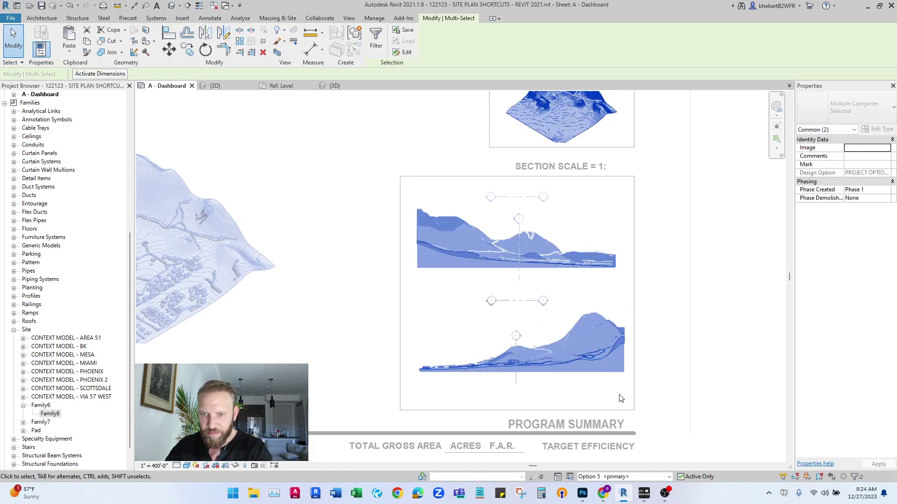
double_click(725, 368)
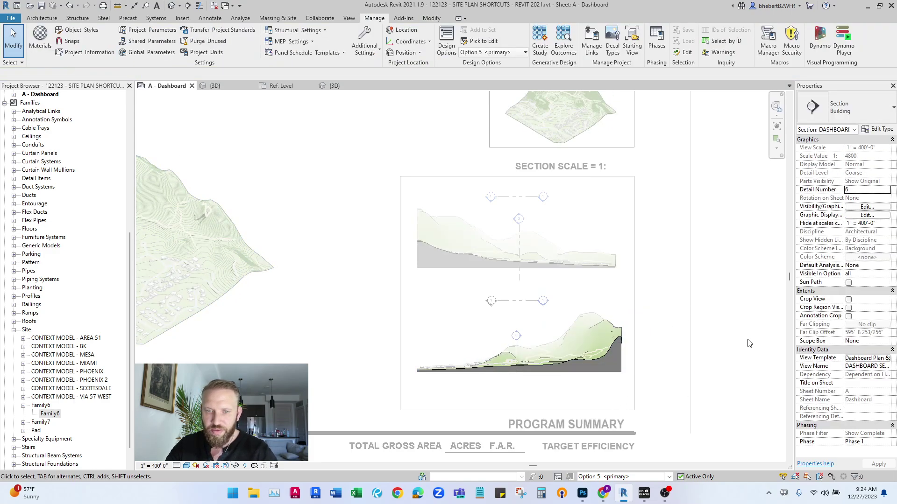
- Examine the lower section view's Depth Cueing settings in Graphic Display Options and how they affect the terrain
scroll(638, 376, "up", 3)
middle_click_drag(697, 365, 763, 326)
double_click(598, 320)
left_click(873, 207)
left_click(661, 34)
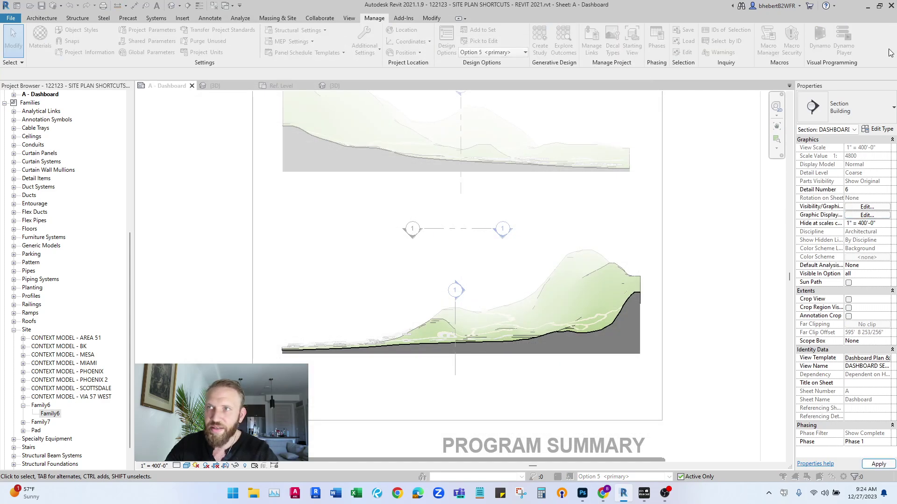
key("g")
key("d")
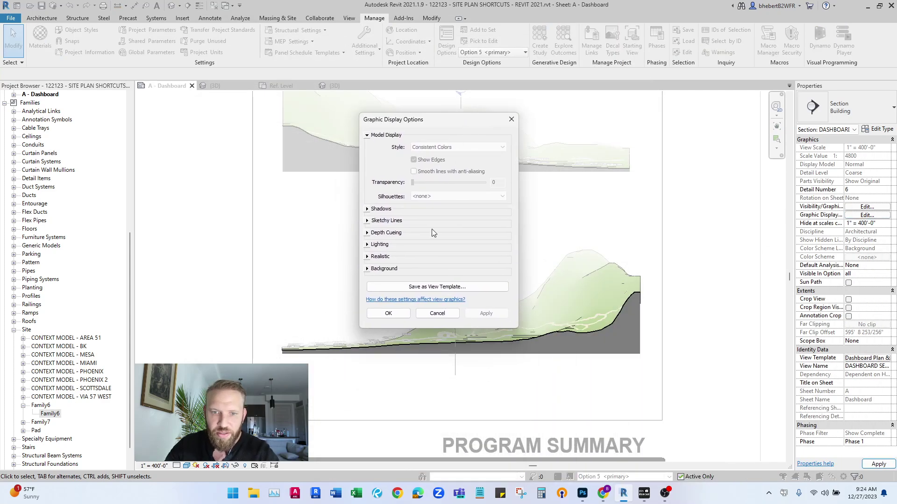
left_click(367, 233)
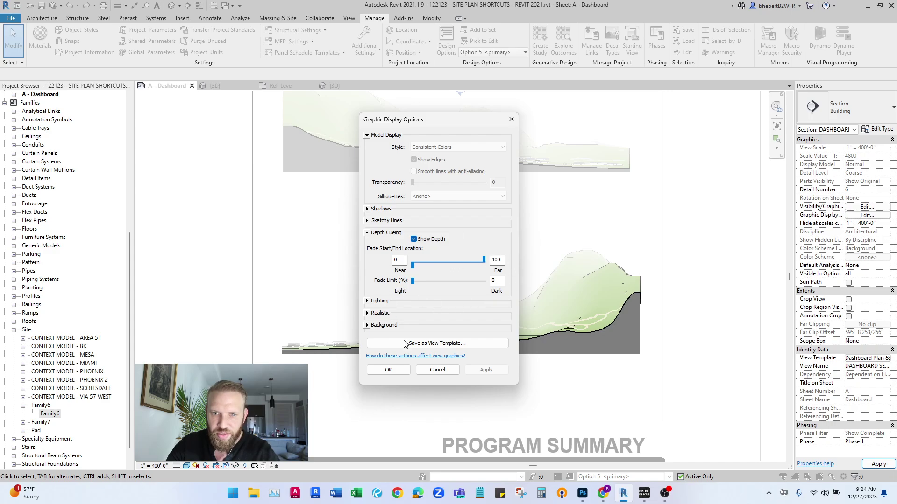
left_click(389, 369)
middle_click_drag(661, 339, 696, 361)
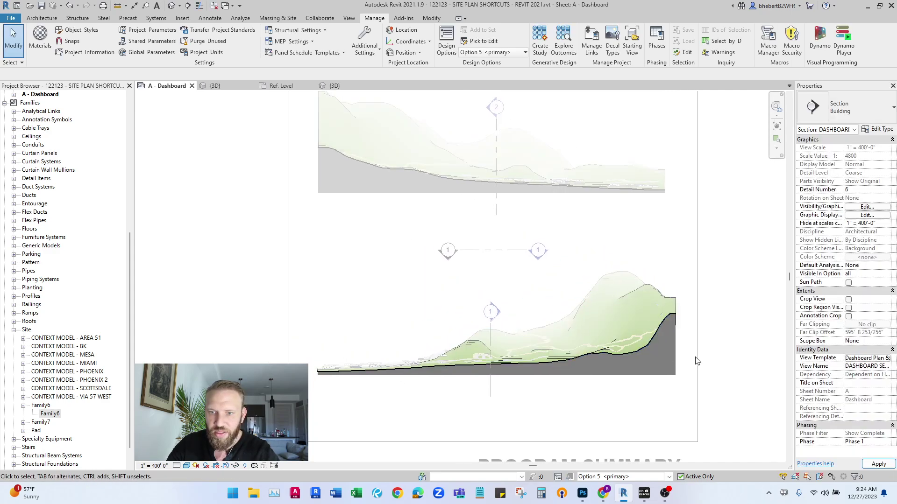
scroll(664, 399, "up", 2)
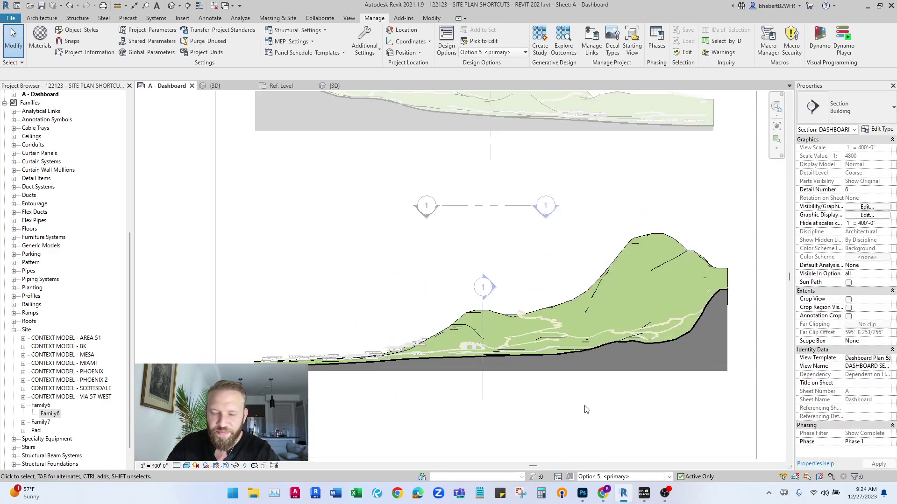
scroll(658, 350, "down", 4)
double_click(743, 298)
- Review the complete dashboard sheet and open the 1.2 - Site Analysis sheet
scroll(623, 290, "down", 2)
middle_click(583, 276)
middle_click(583, 276)
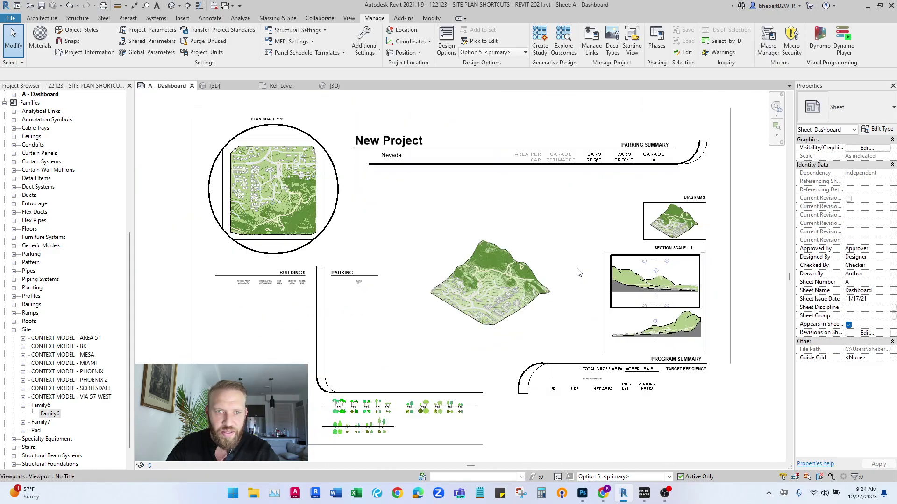
scroll(59, 118, "up", 8)
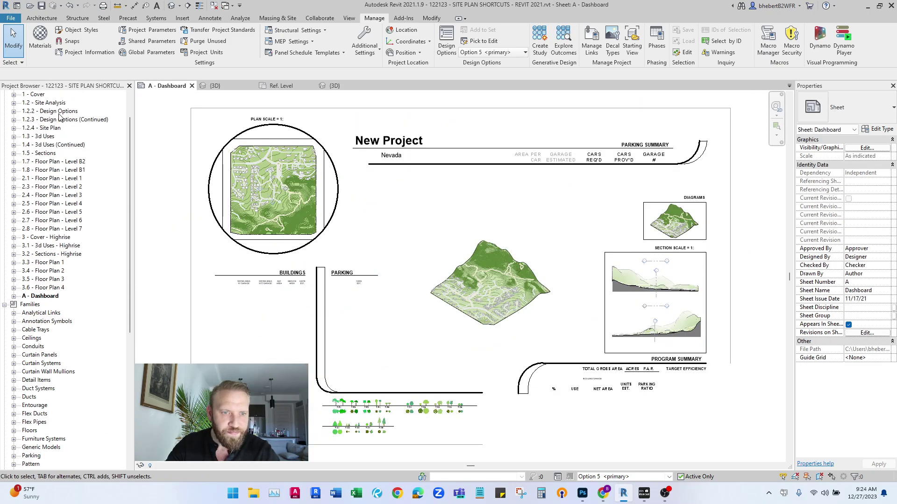
double_click(49, 104)
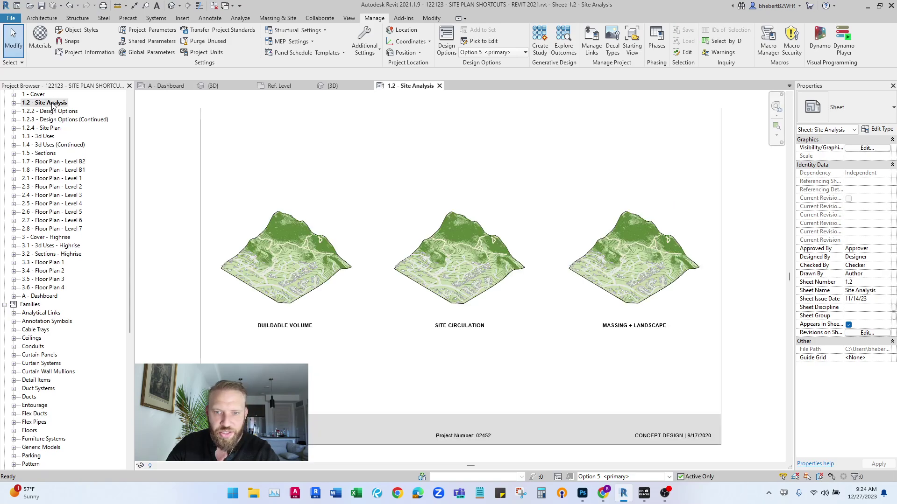